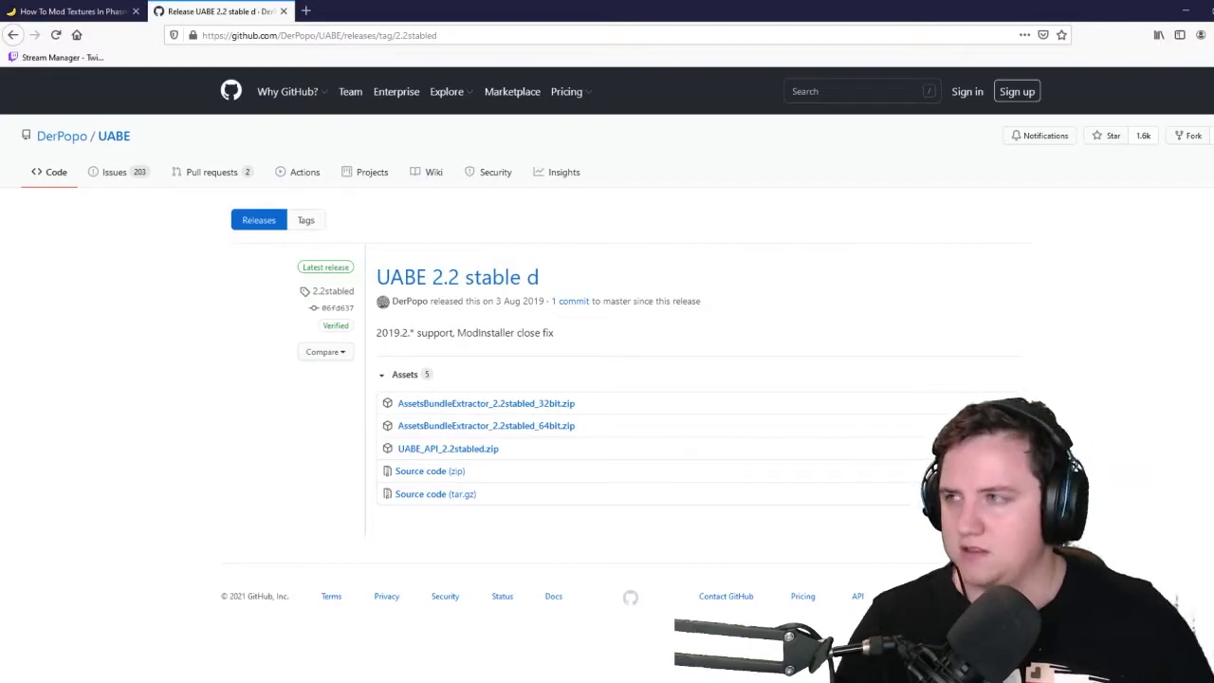
# Launch AssetBundleExtractor.exe from the extracted 64bit folder and move its window clear of the file list
pyautogui.click(74, 12)
pyautogui.click(220, 11)
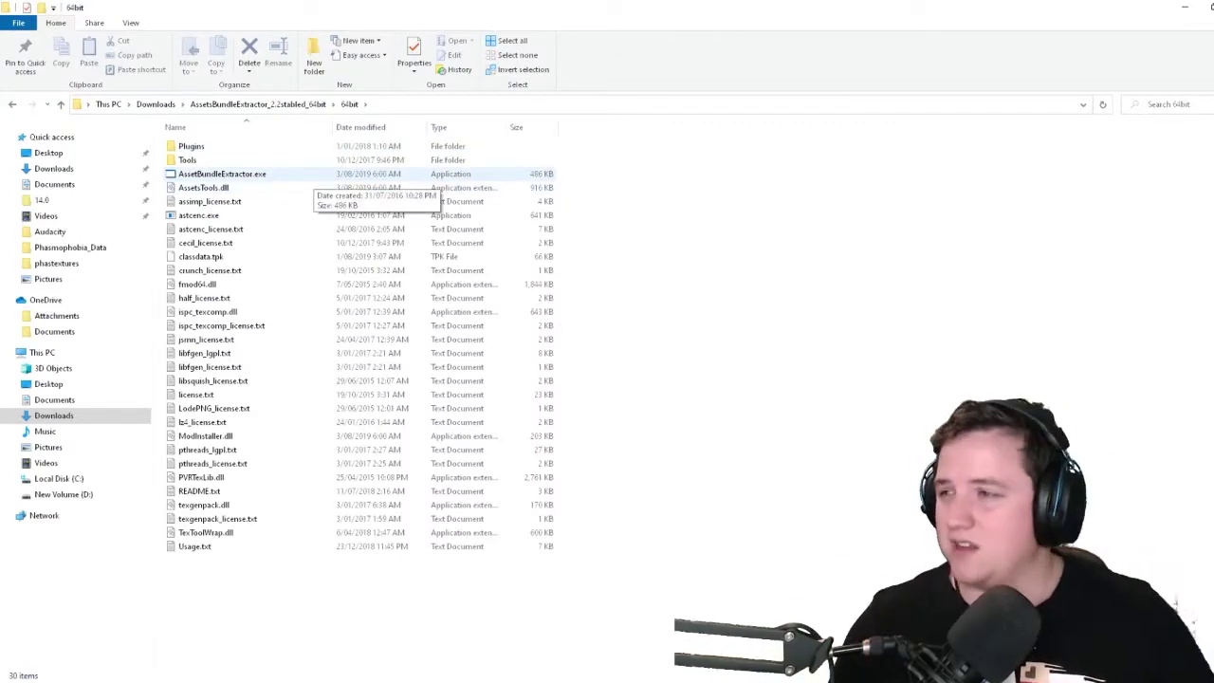
pyautogui.click(308, 174)
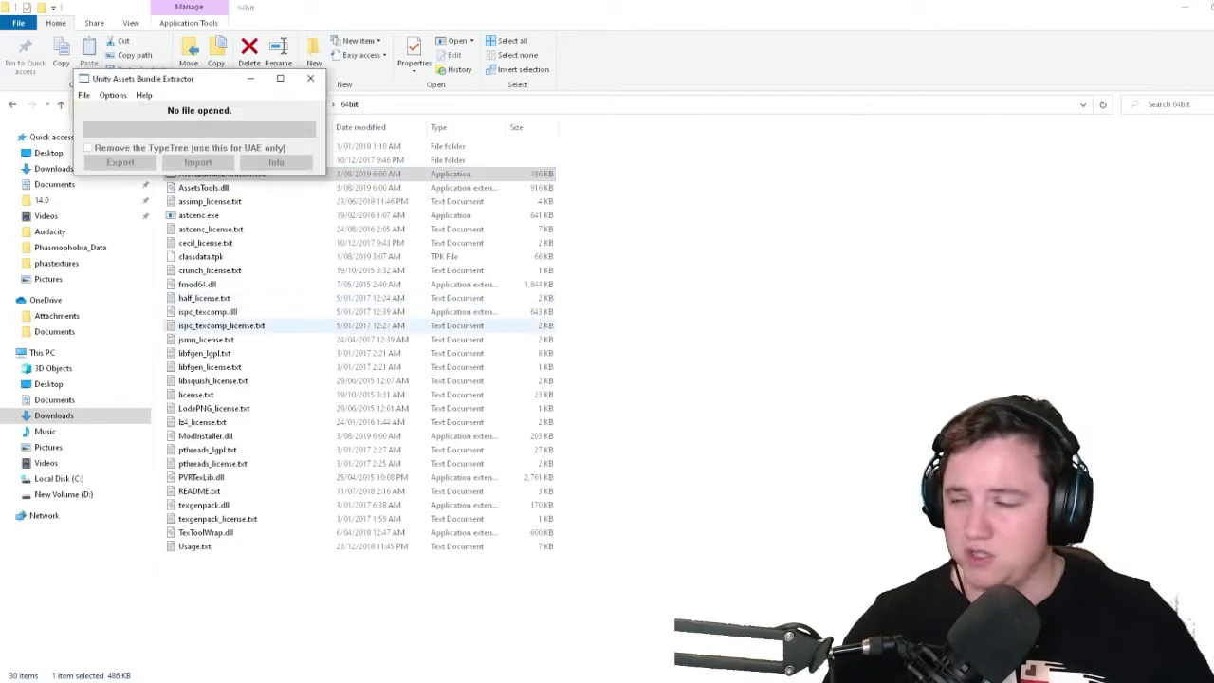
pyautogui.moveTo(194, 79); pyautogui.dragTo(709, 252)
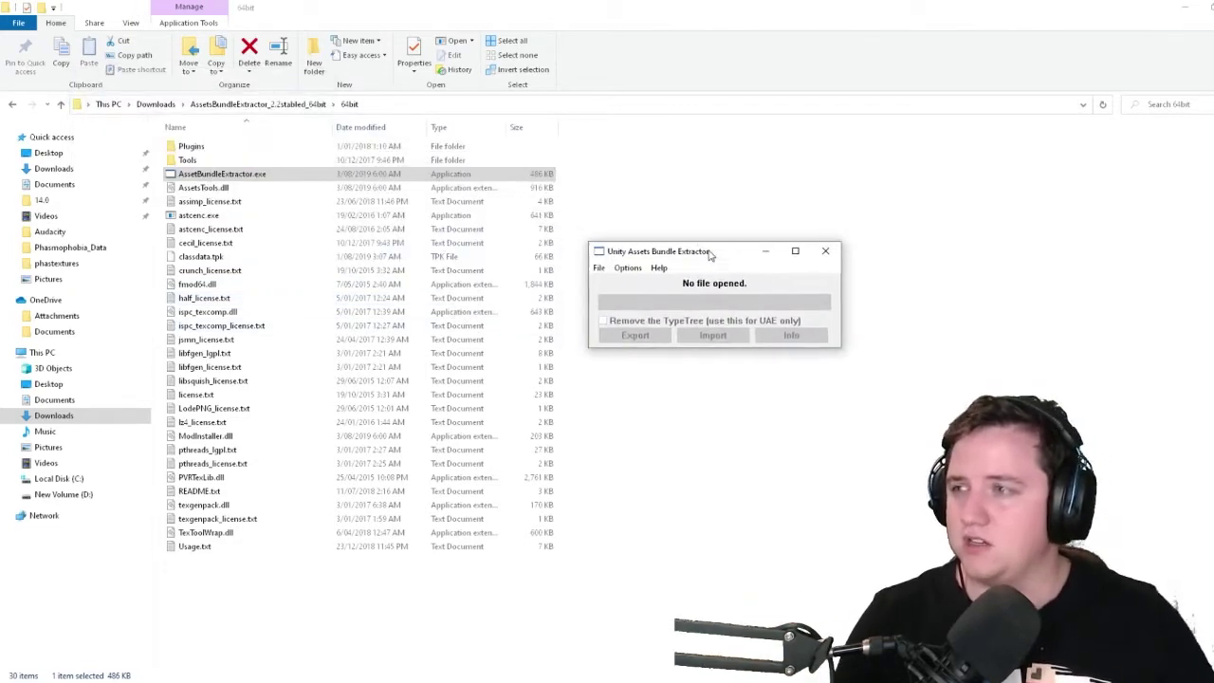
# Start opening a file and browse to Steam\steamapps\common\Phasmophobia\Phasmophobia_Data on the local C: drive
pyautogui.click(599, 269)
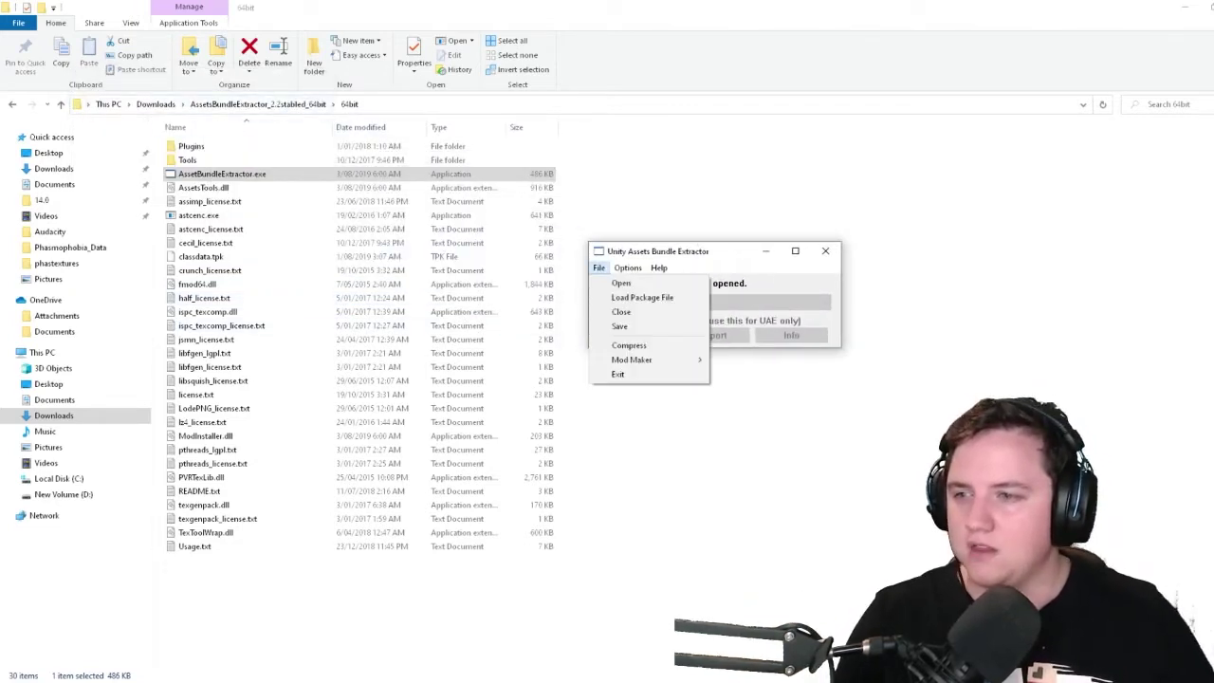
pyautogui.press('Return')
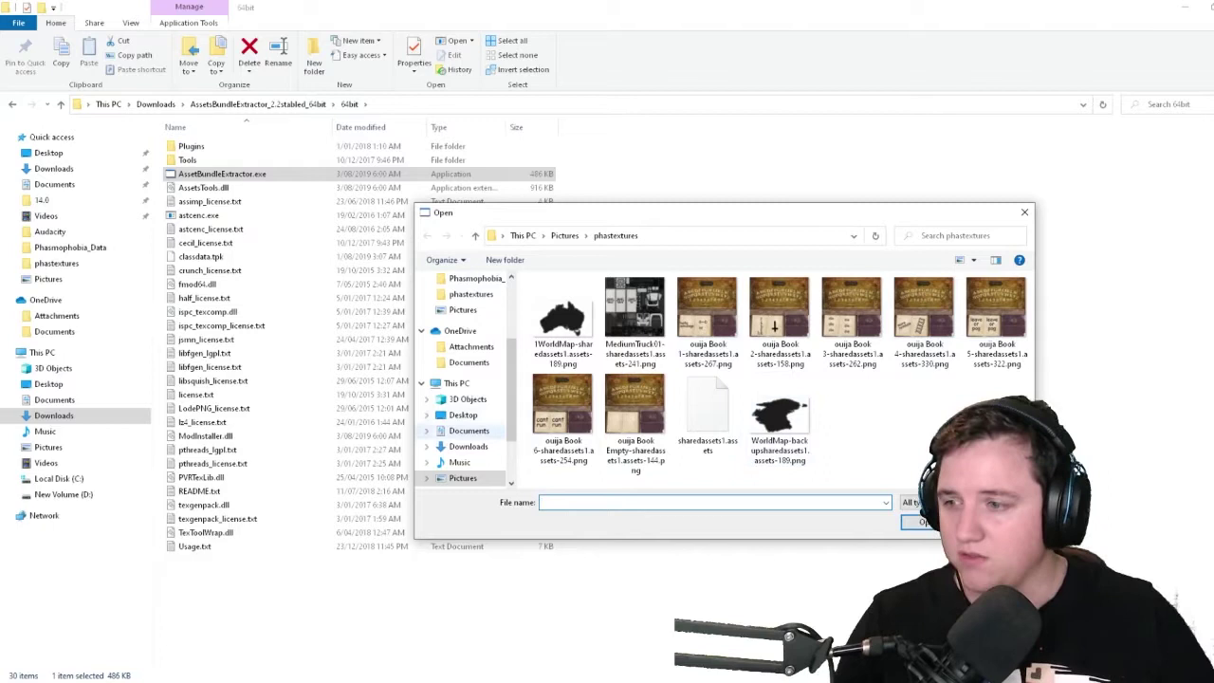
pyautogui.scroll(-1, 469, 446)
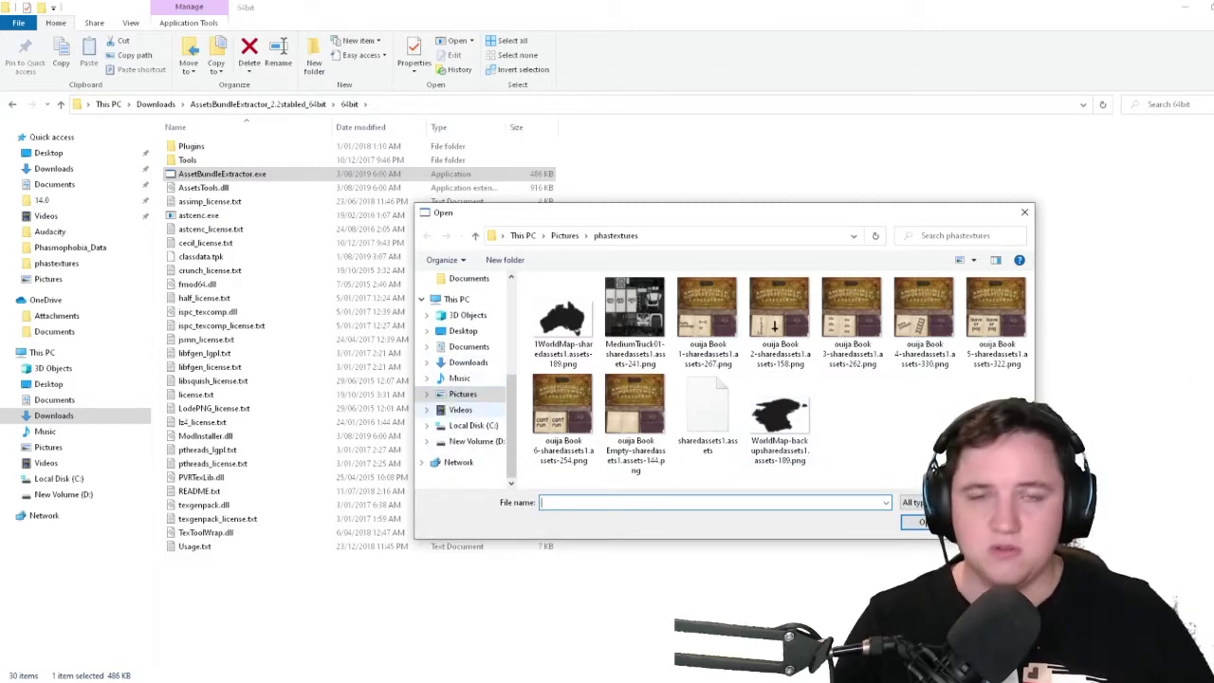
pyautogui.click(473, 426)
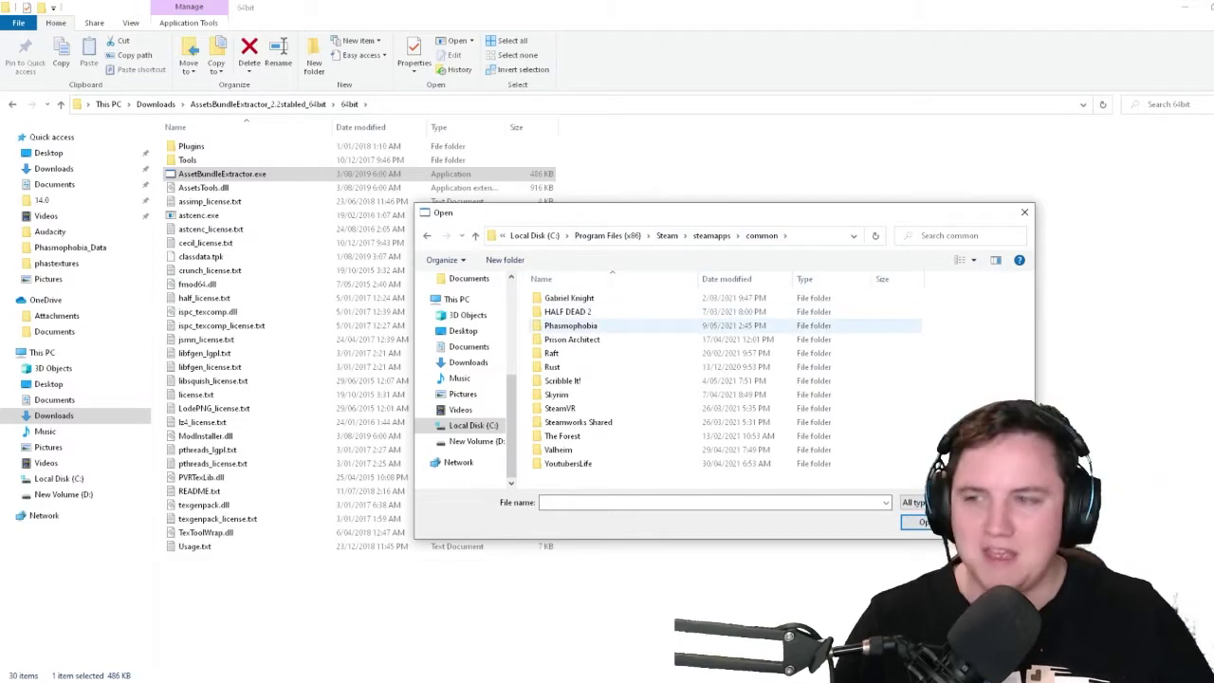
pyautogui.doubleClick(570, 325)
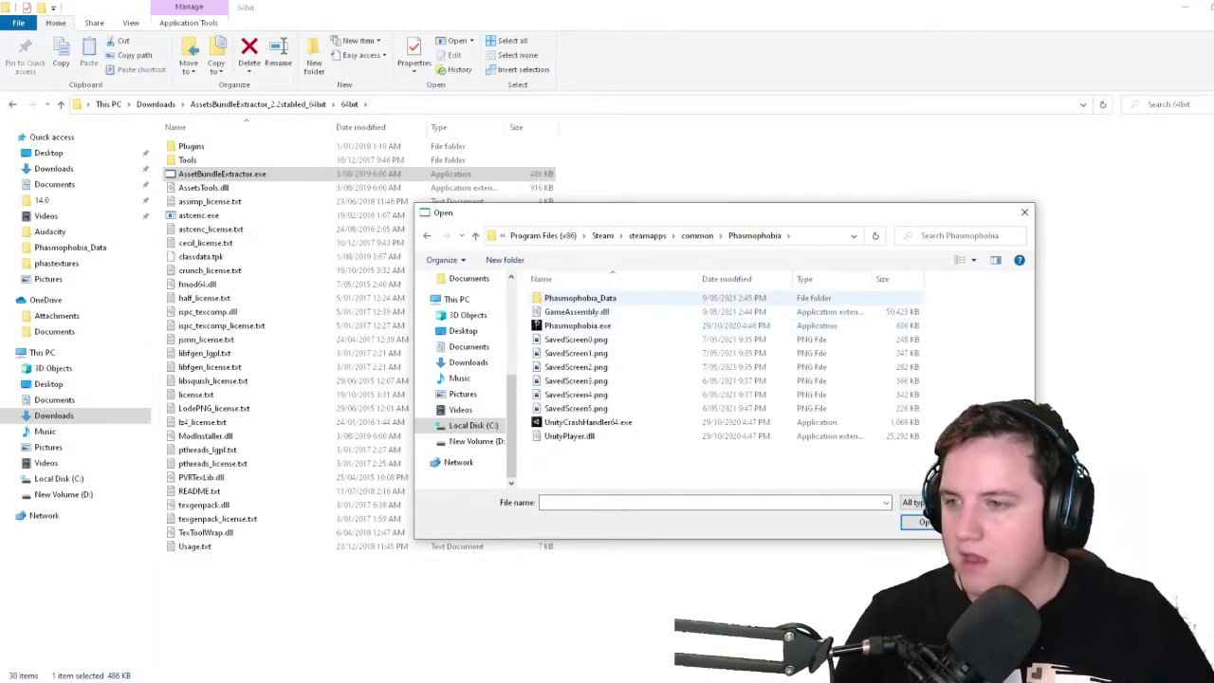
pyautogui.doubleClick(580, 298)
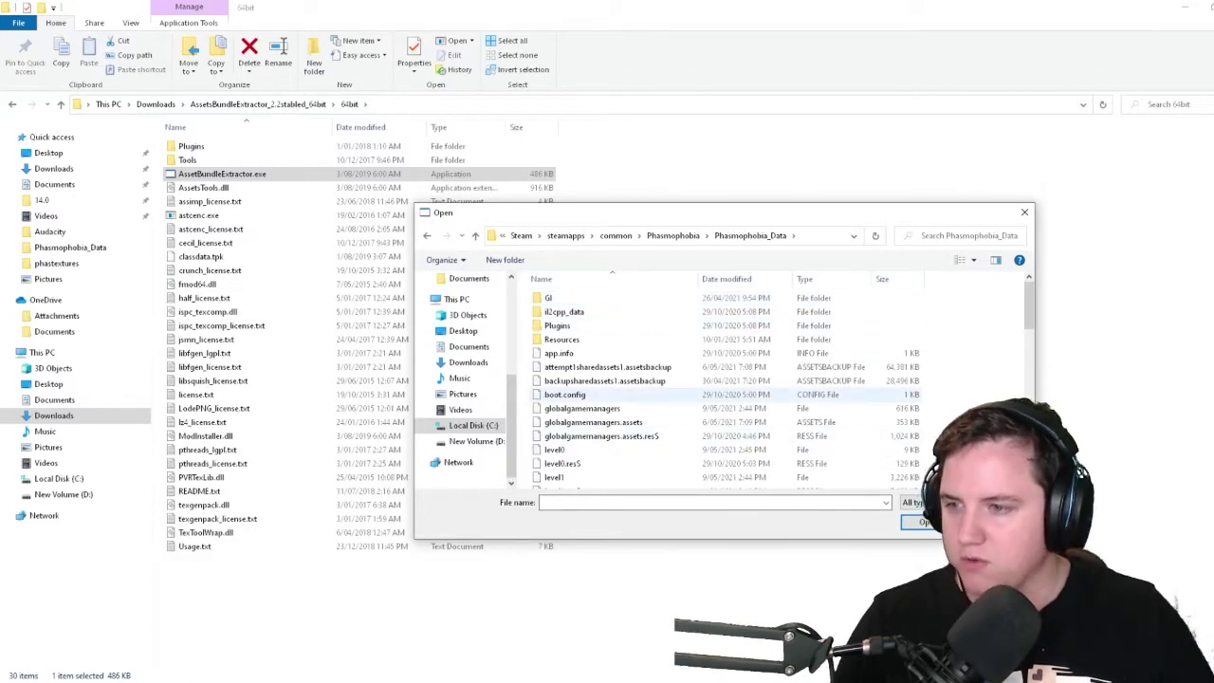
pyautogui.scroll(-1, 607, 391)
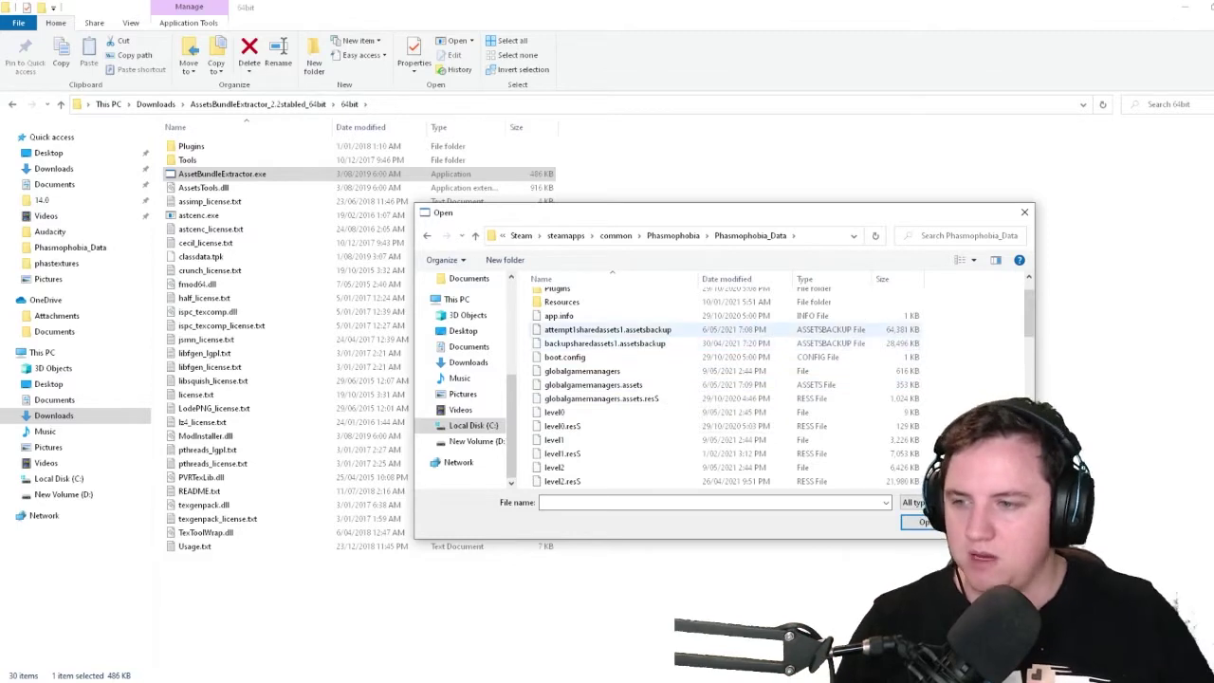
pyautogui.scroll(-3, 665, 384)
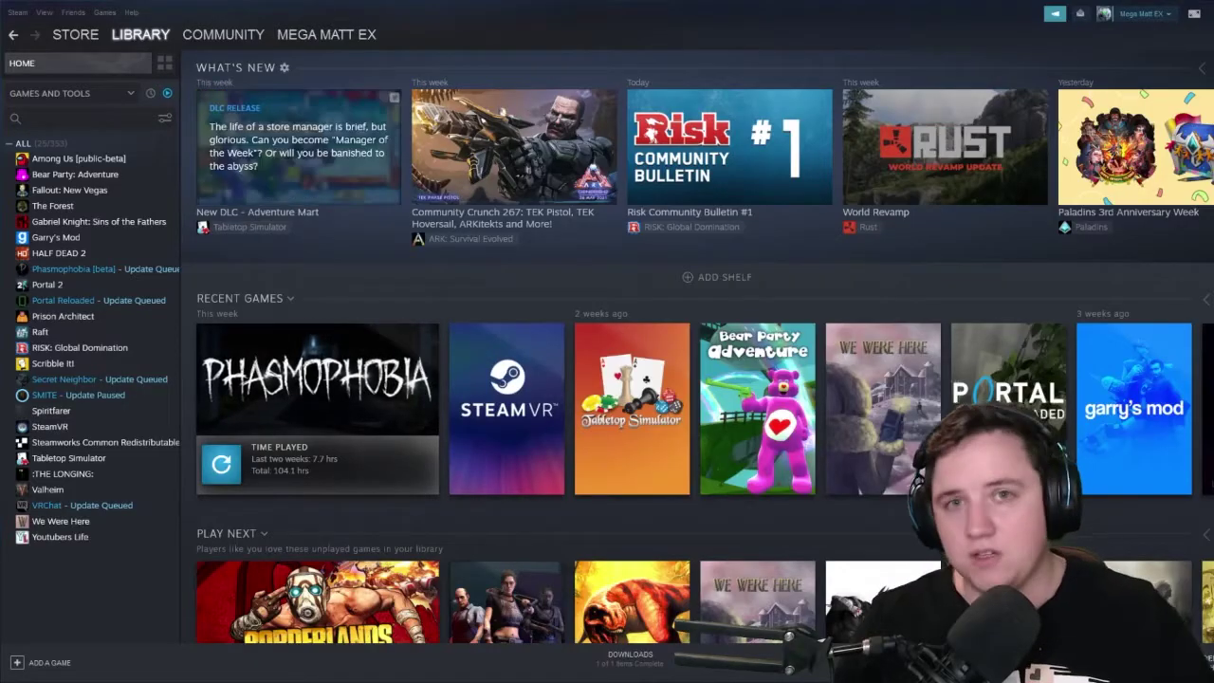
# Switch to Steam, view the local files section of Phasmophobia's properties, and close the properties
pyautogui.rightClick(142, 270)
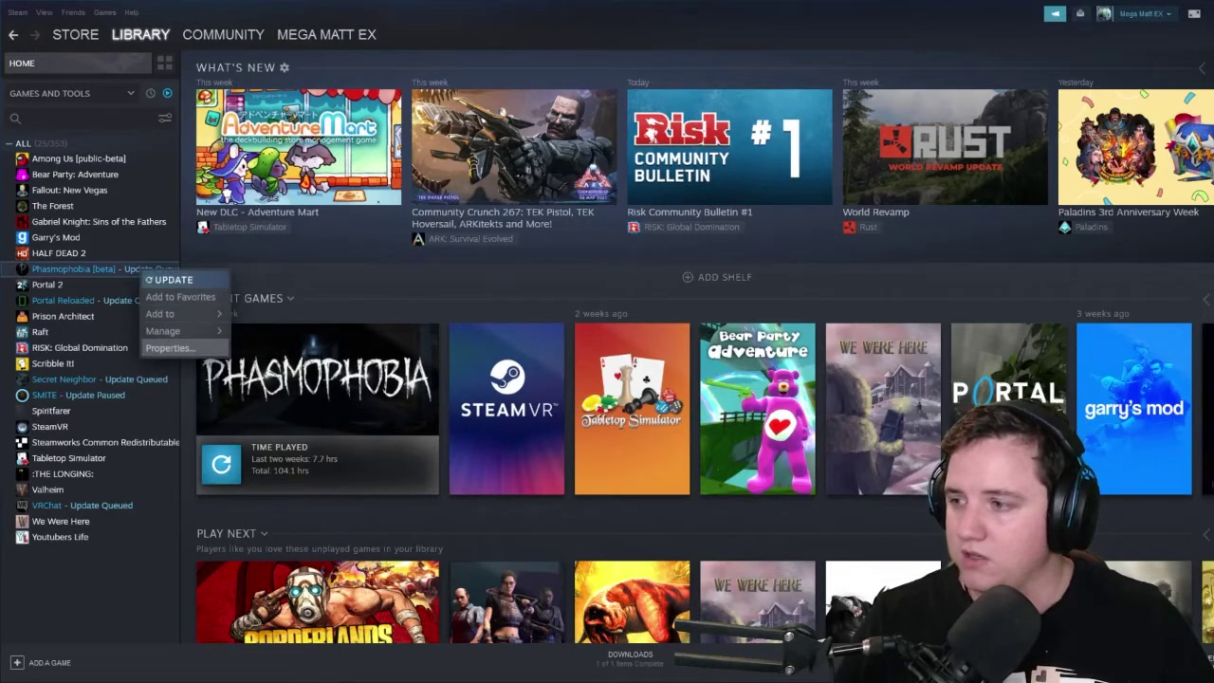
pyautogui.click(169, 349)
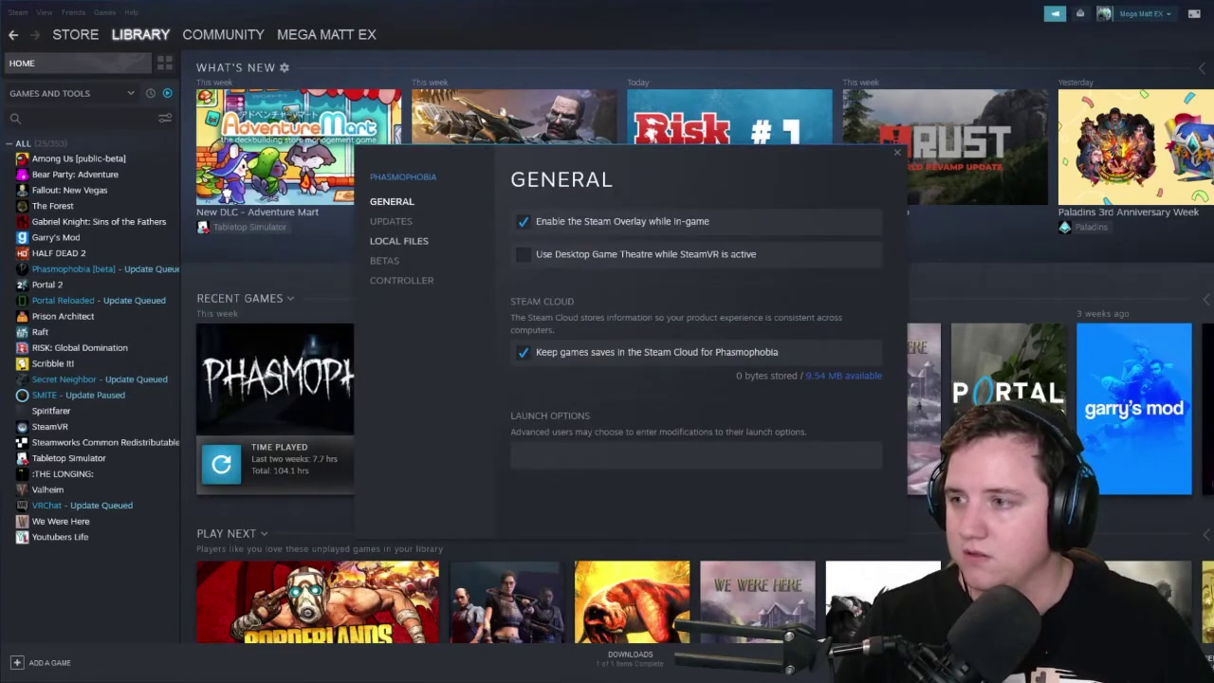
pyautogui.click(398, 240)
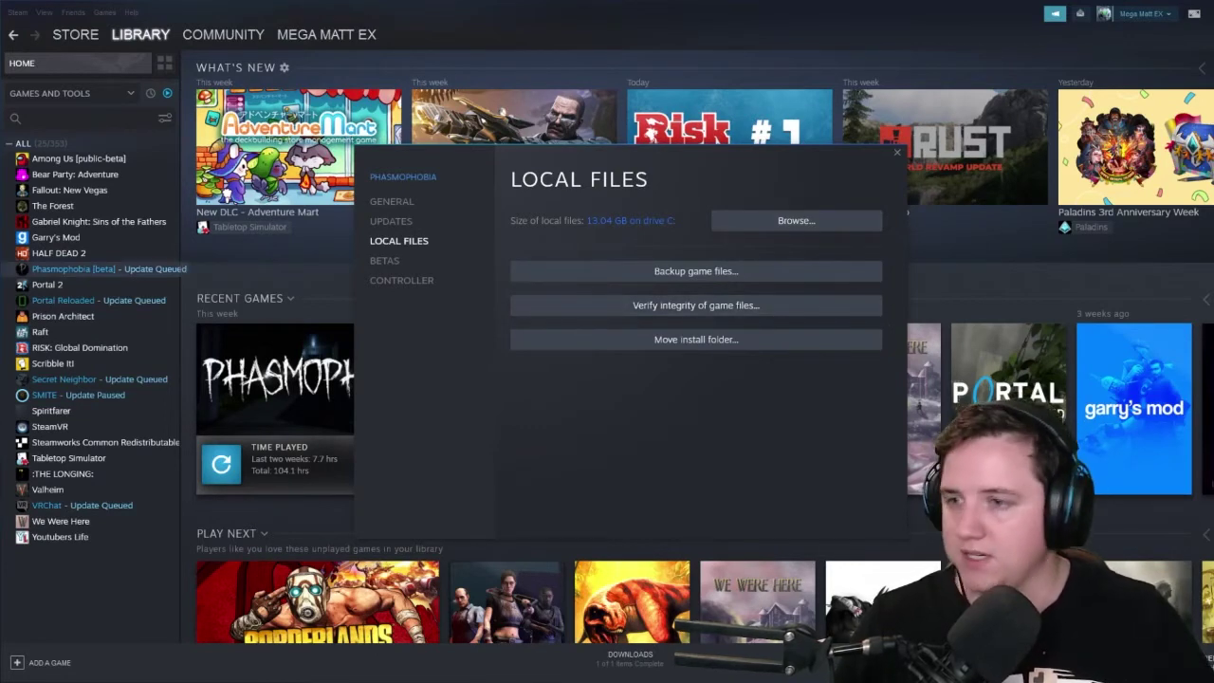
pyautogui.click(897, 152)
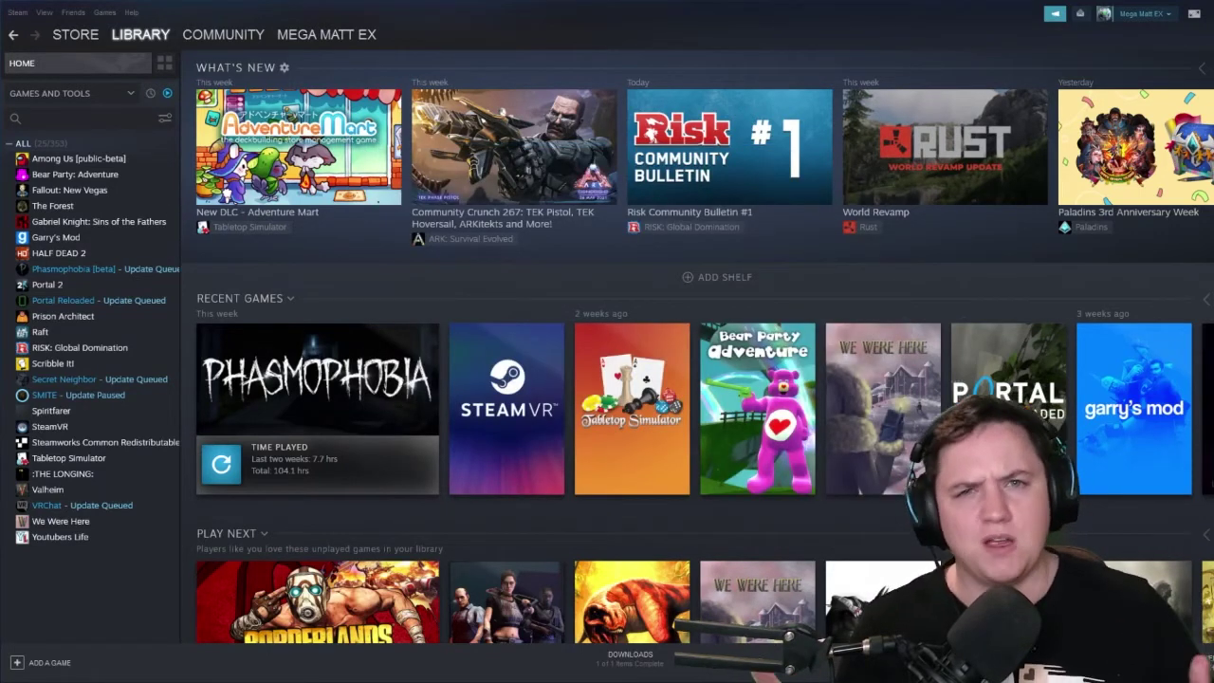
# Switch to the GameBanana tutorial in the browser and review which asset files step 3 says to open
pyautogui.hotkey('alt', 'Tab')
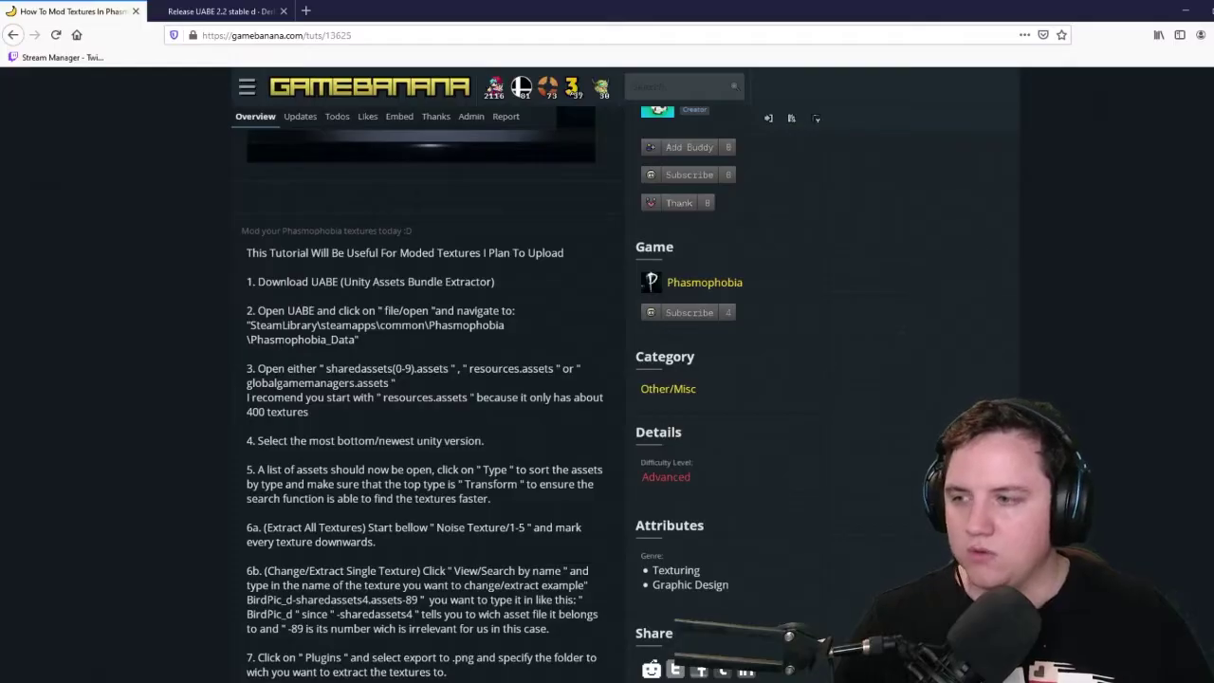
pyautogui.moveTo(330, 368); pyautogui.dragTo(550, 368)
pyautogui.moveTo(254, 383); pyautogui.dragTo(385, 384)
pyautogui.click(387, 384)
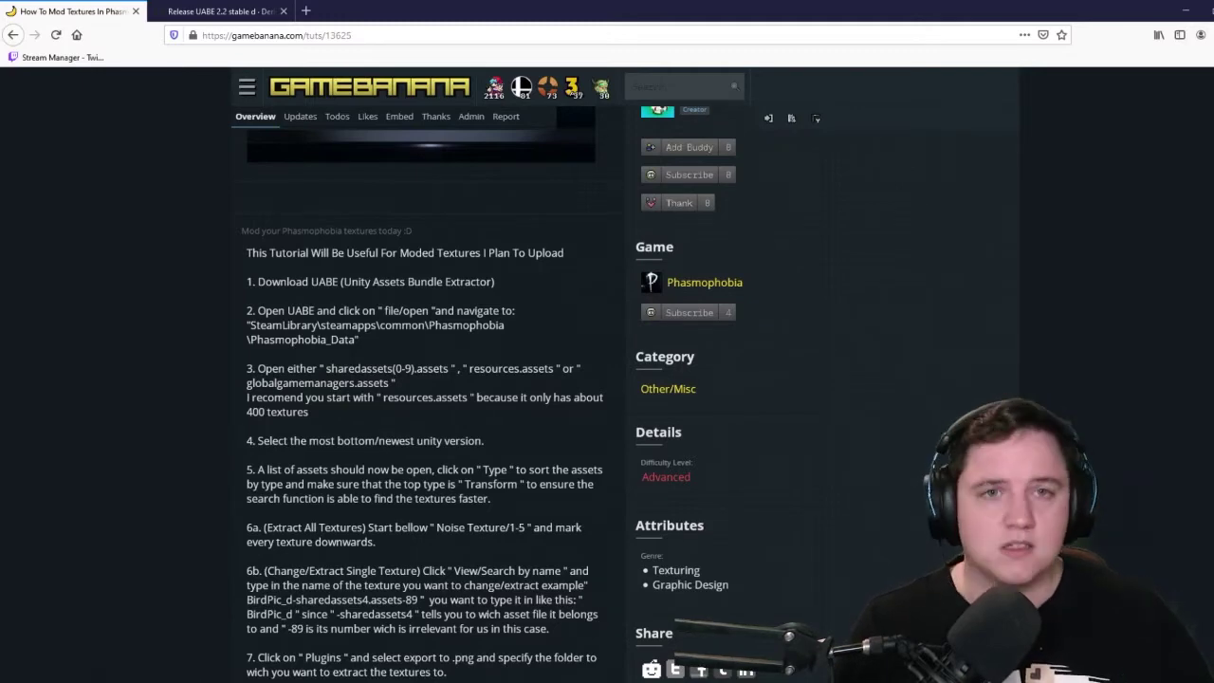
# Return to the file selection and open sharedassets0.assets with the U2019.2.0f1 type database
pyautogui.hotkey('alt', 'Tab')
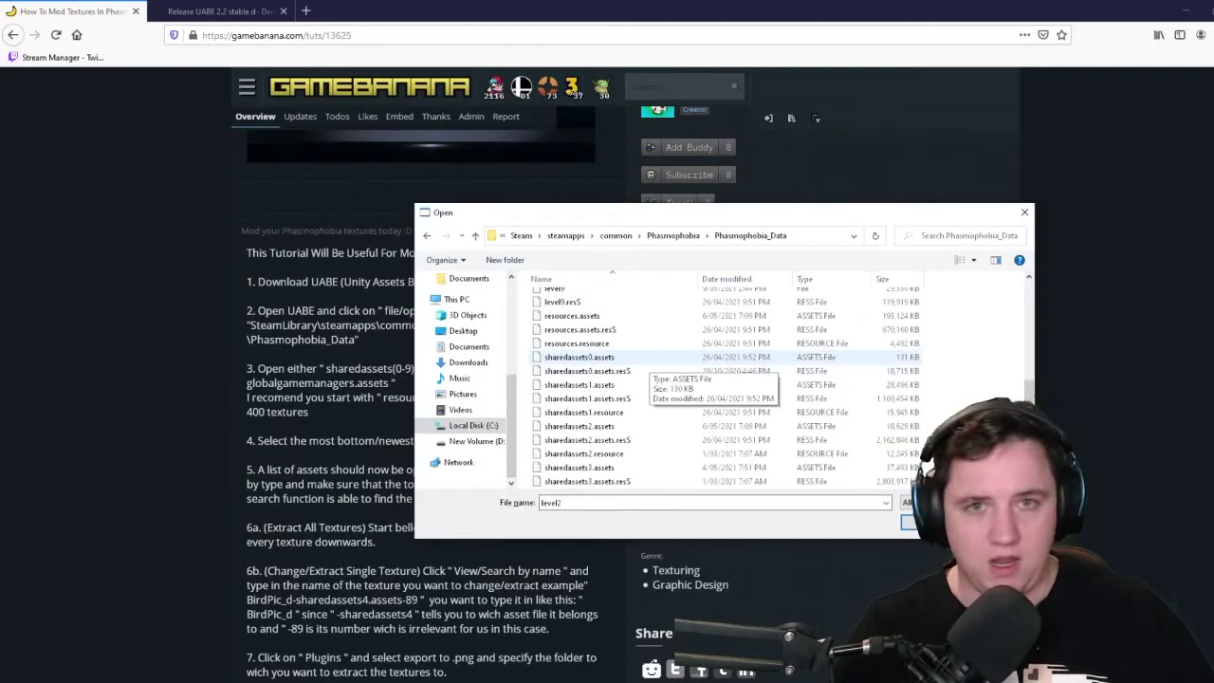
pyautogui.doubleClick(648, 364)
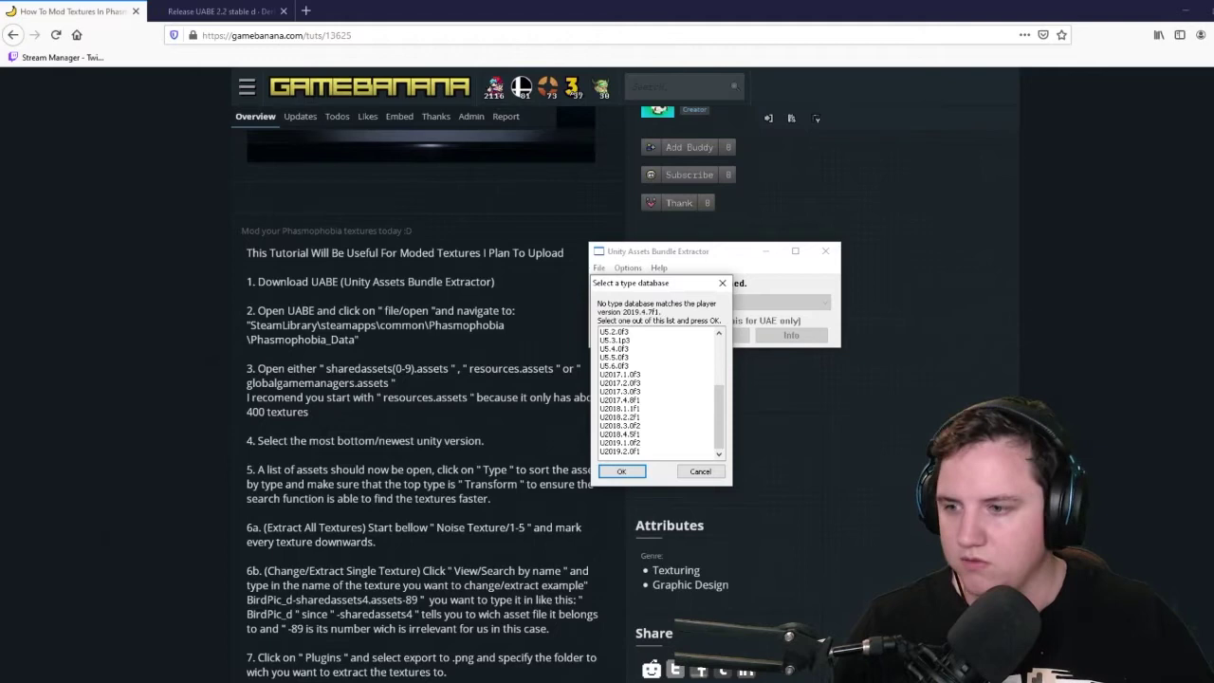
pyautogui.scroll(4, 658, 392)
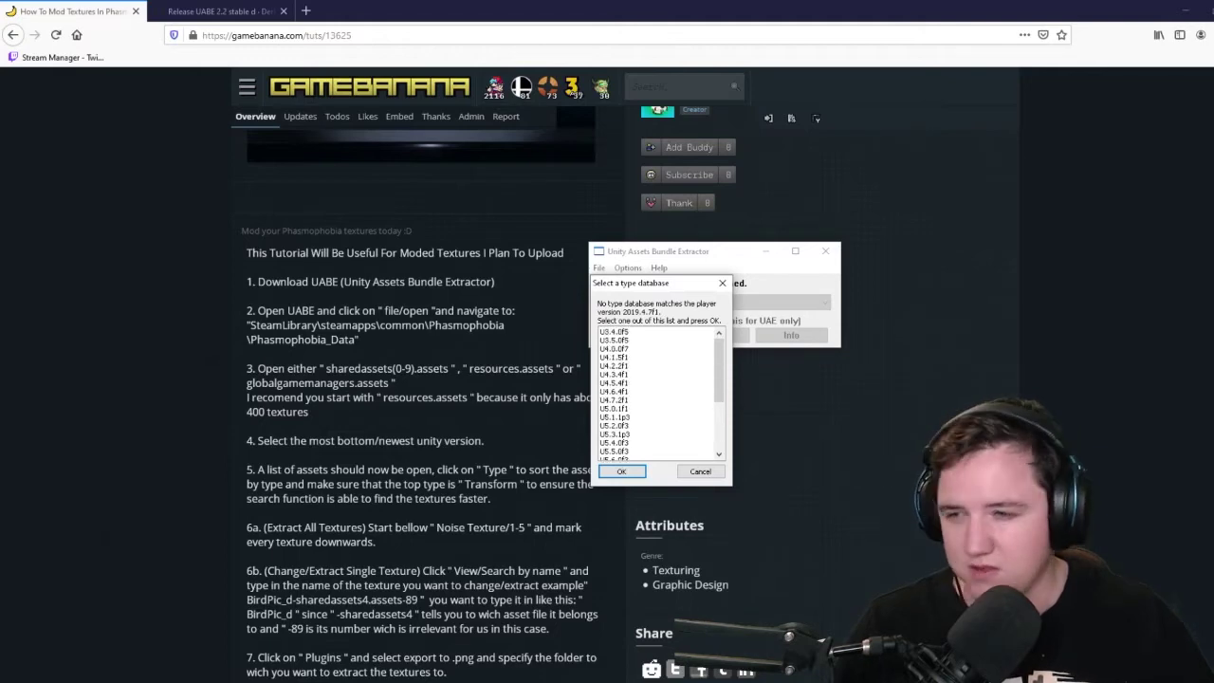
pyautogui.scroll(-4, 656, 418)
pyautogui.click(655, 451)
pyautogui.click(621, 471)
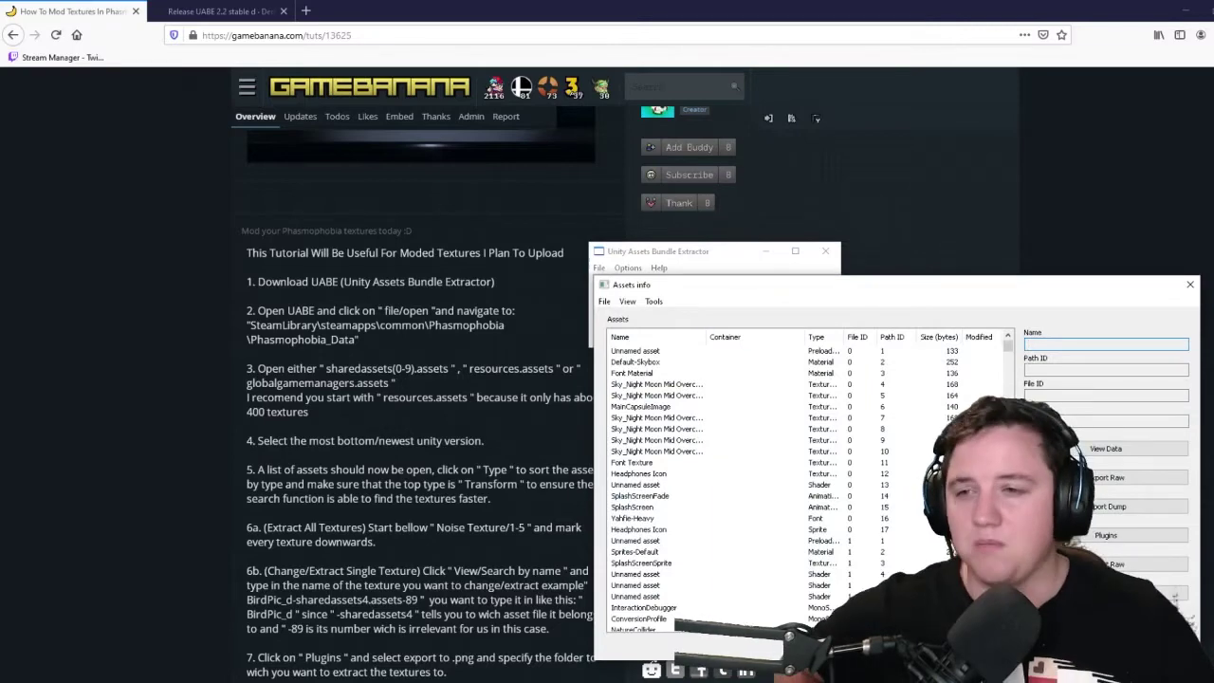
# Move and enlarge the Assets info window, and look through the asset names beginning with O
pyautogui.moveTo(824, 285); pyautogui.dragTo(381, 101)
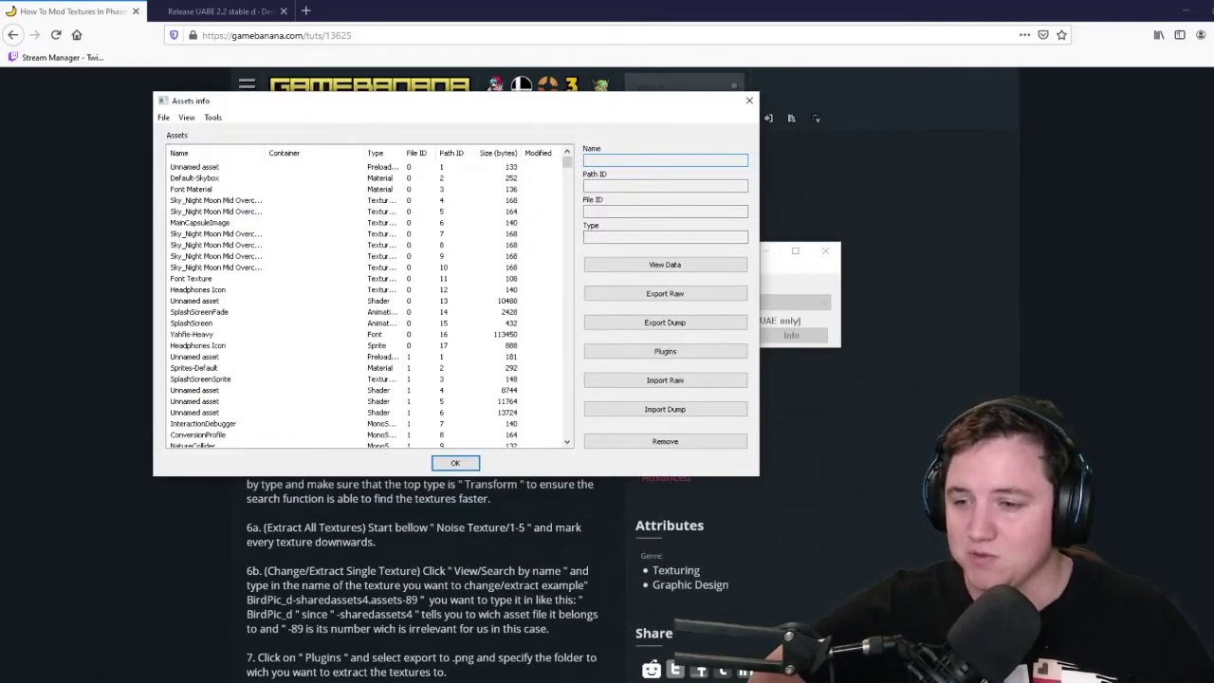
pyautogui.moveTo(759, 475); pyautogui.dragTo(908, 621)
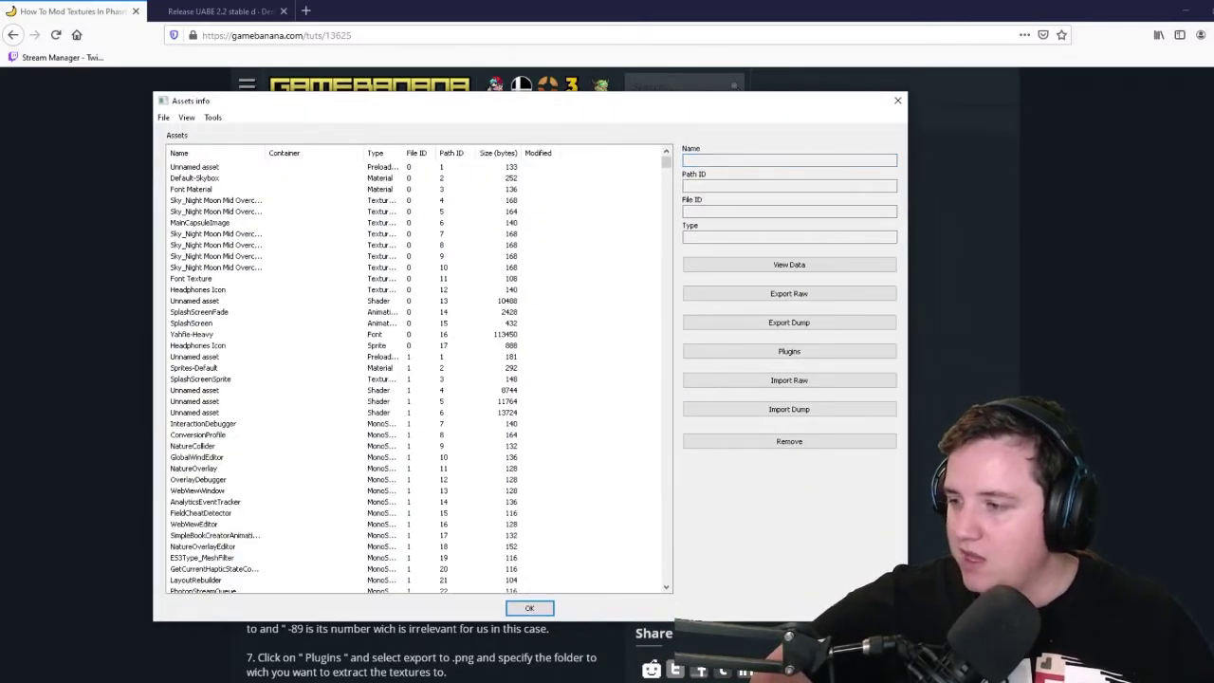
pyautogui.click(198, 436)
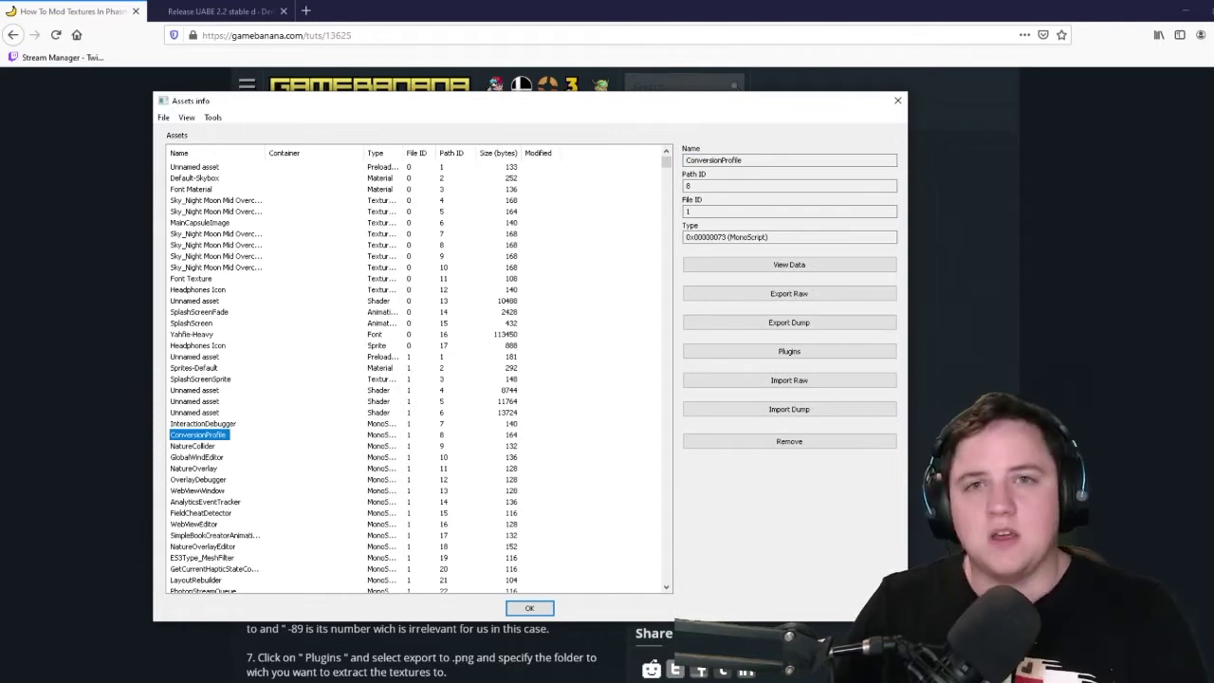
pyautogui.press('o')
pyautogui.press('o')
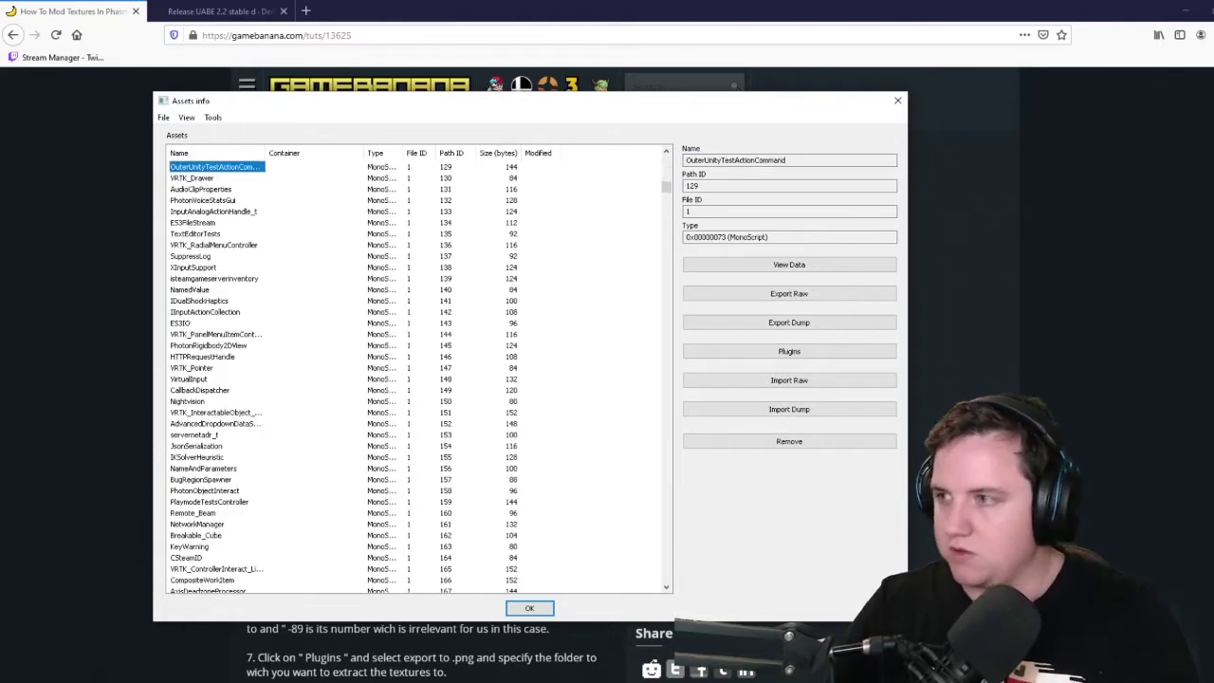
pyautogui.press('o')
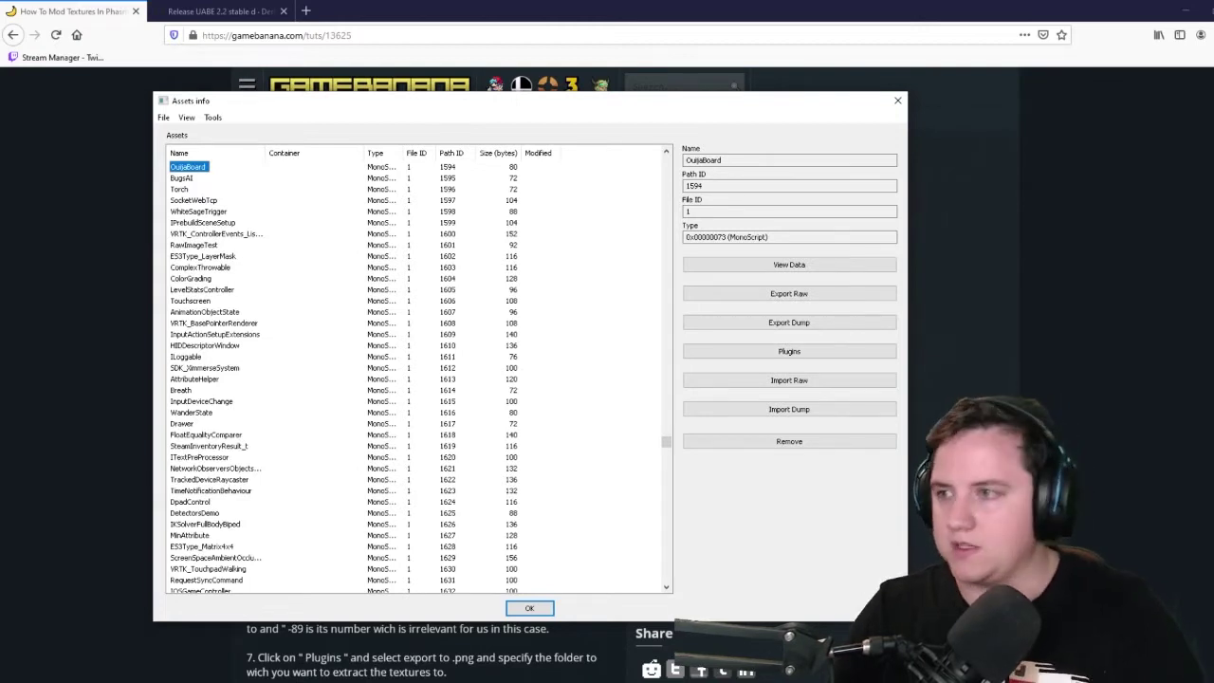
# Narrow the Container column so the asset types can be read in full, and close the Assets info window
pyautogui.moveTo(364, 153); pyautogui.dragTo(398, 153)
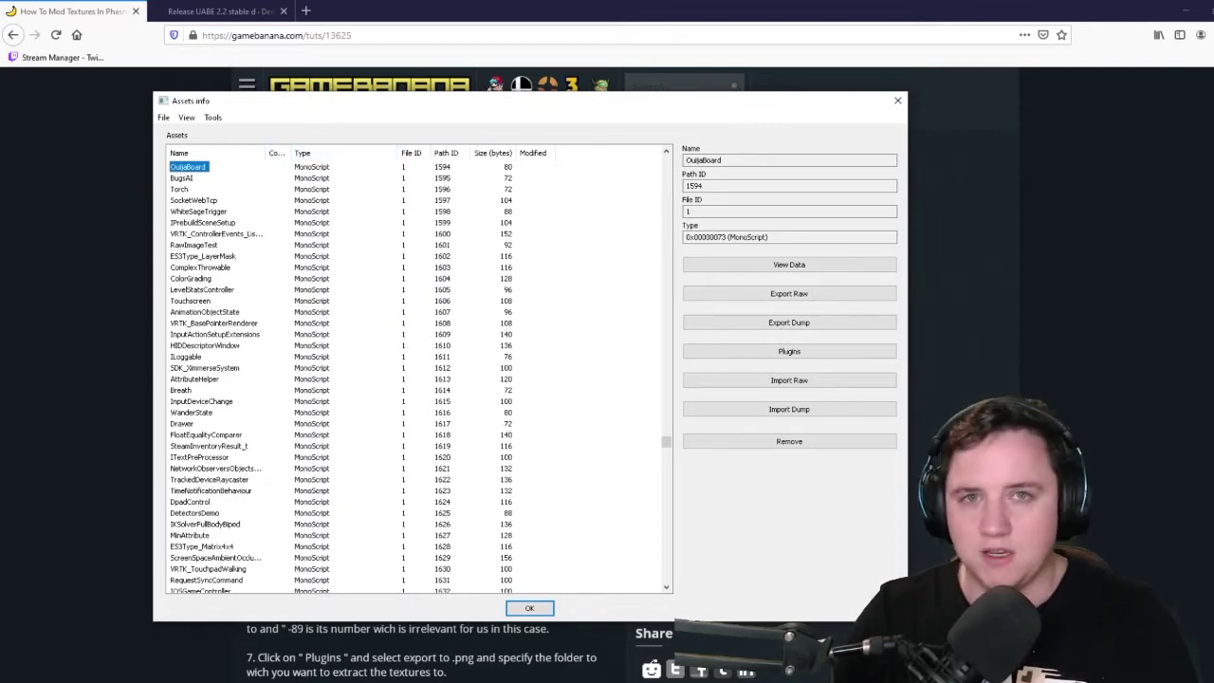
pyautogui.press('F3')
pyautogui.press('F3')
pyautogui.click(898, 100)
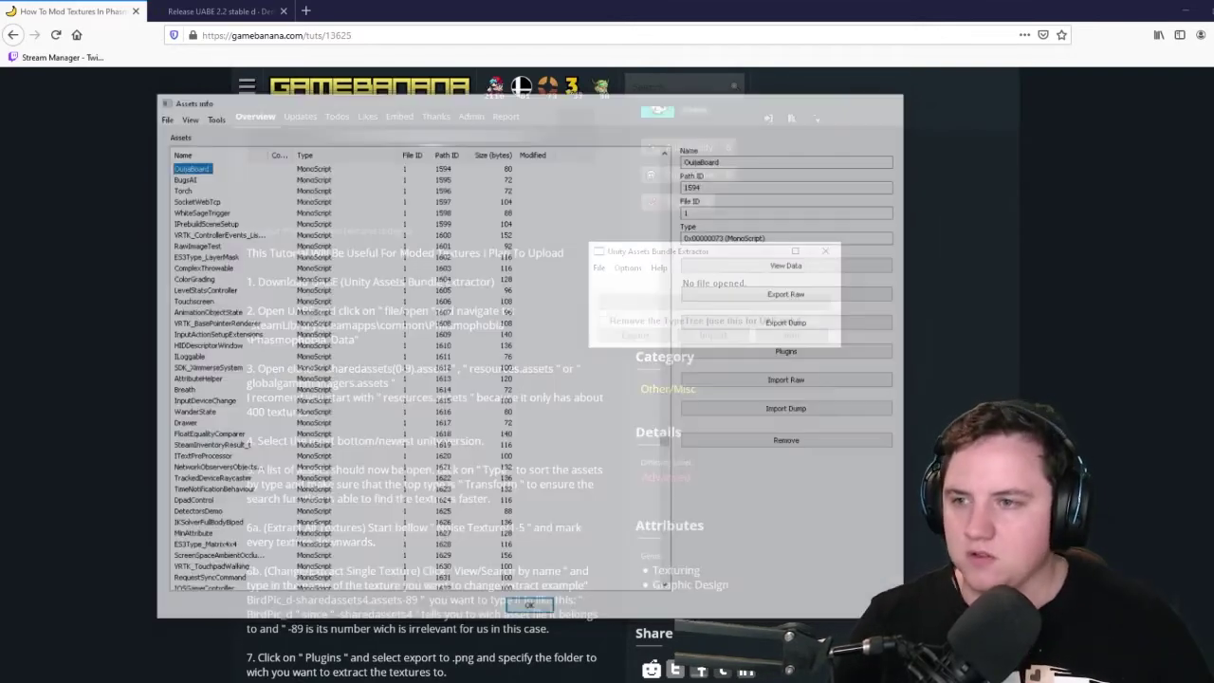
# Open sharedassets1.assets from the Phasmophobia_Data folder
pyautogui.click(599, 268)
pyautogui.click(612, 281)
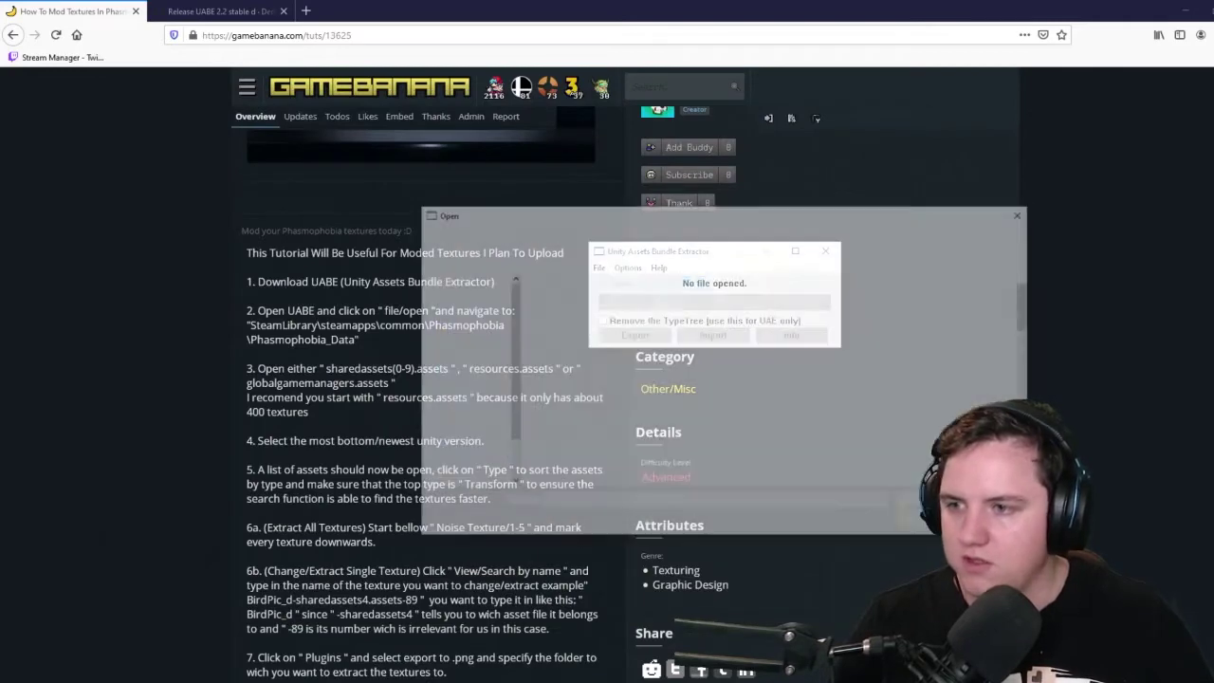
pyautogui.click(581, 408)
pyautogui.press('s')
pyautogui.scroll(10, 609, 372)
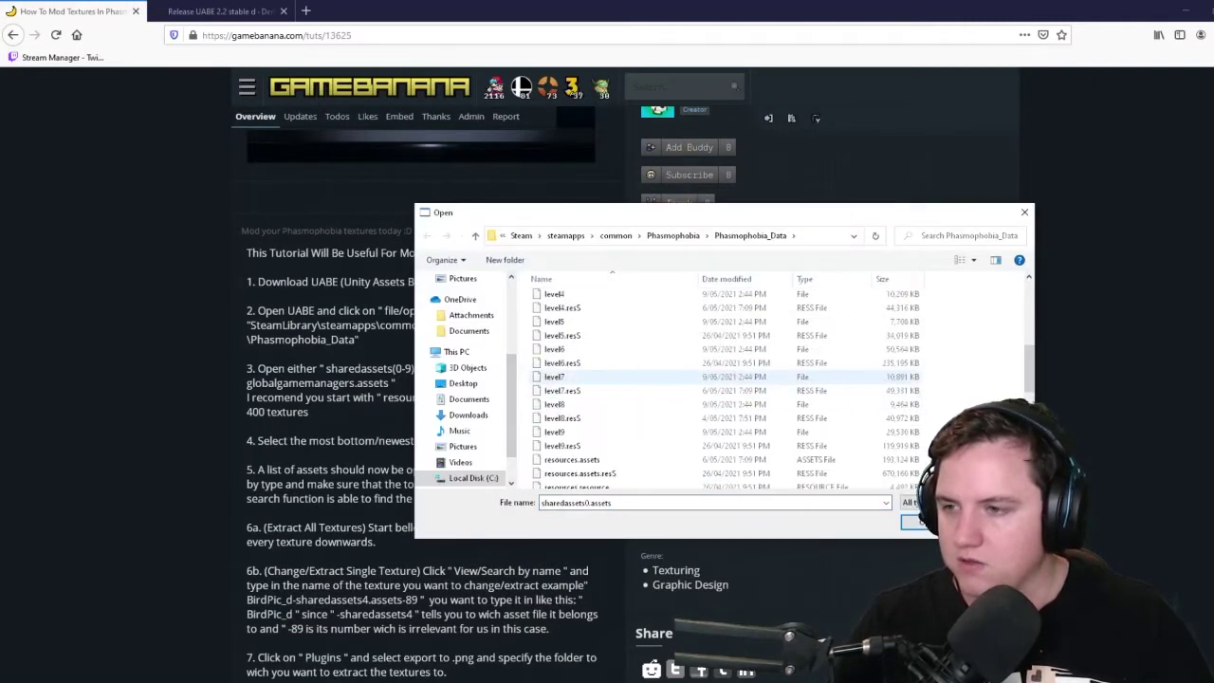
pyautogui.scroll(-5, 607, 380)
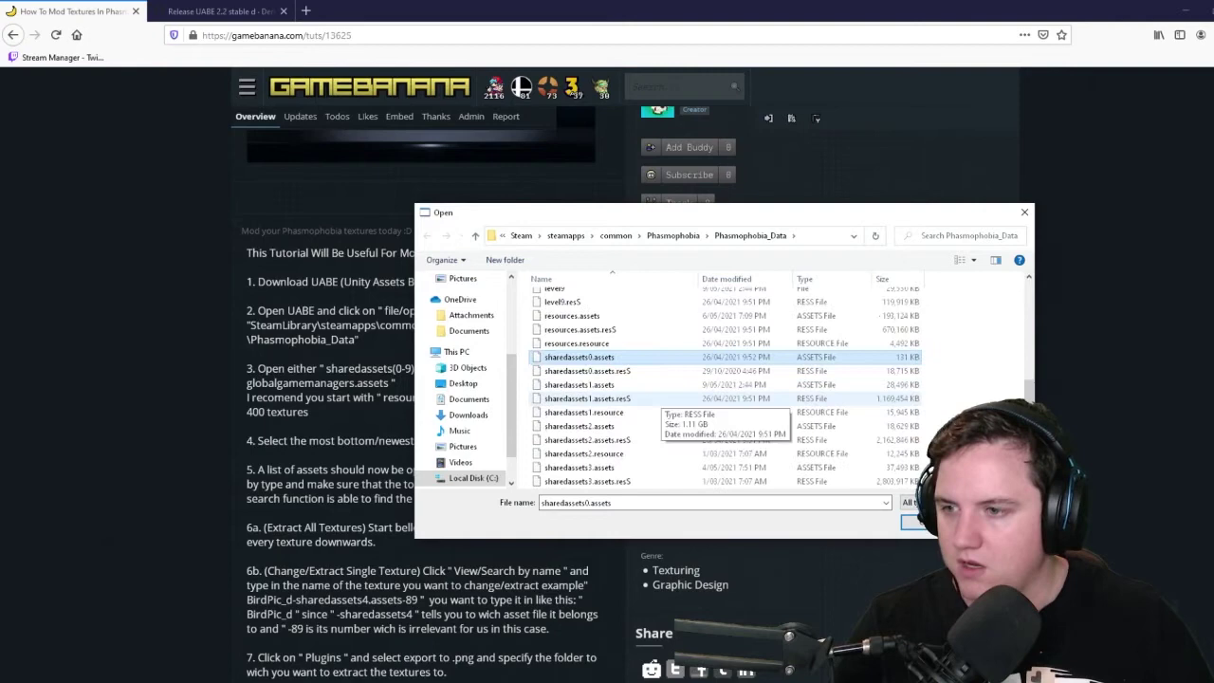
pyautogui.doubleClick(598, 385)
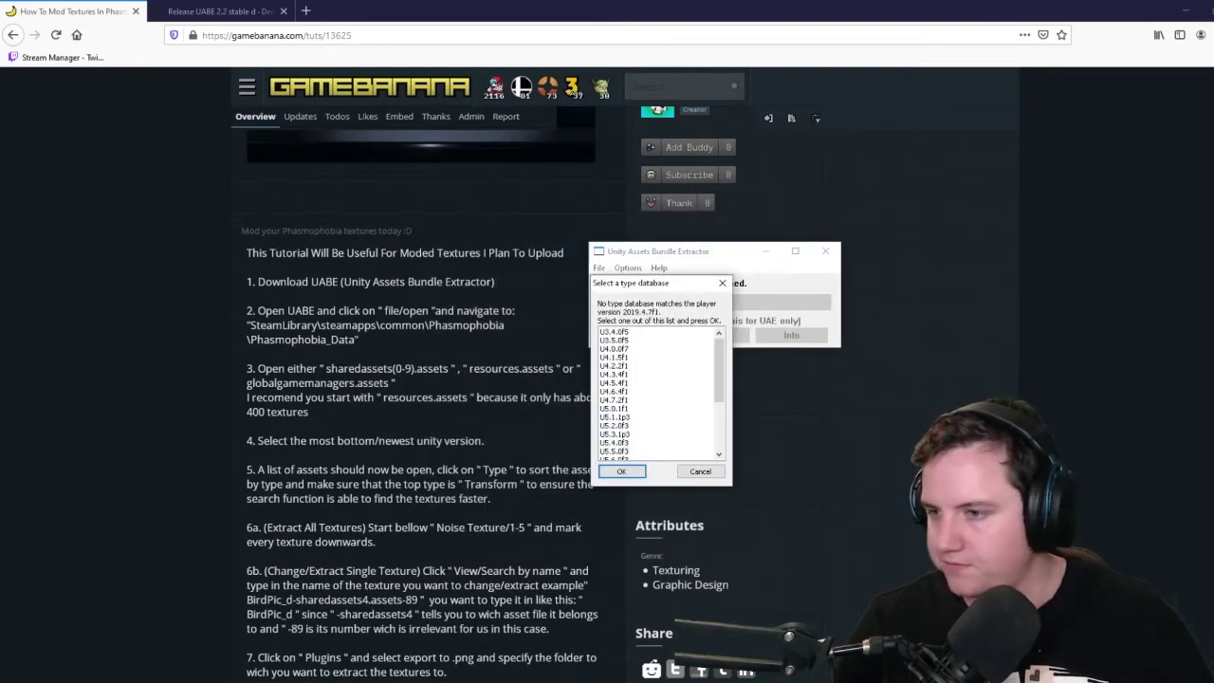
# Choose U2019.2.0f1 as the type database for the opened assets file
pyautogui.scroll(-4, 654, 398)
pyautogui.click(621, 452)
pyautogui.click(621, 472)
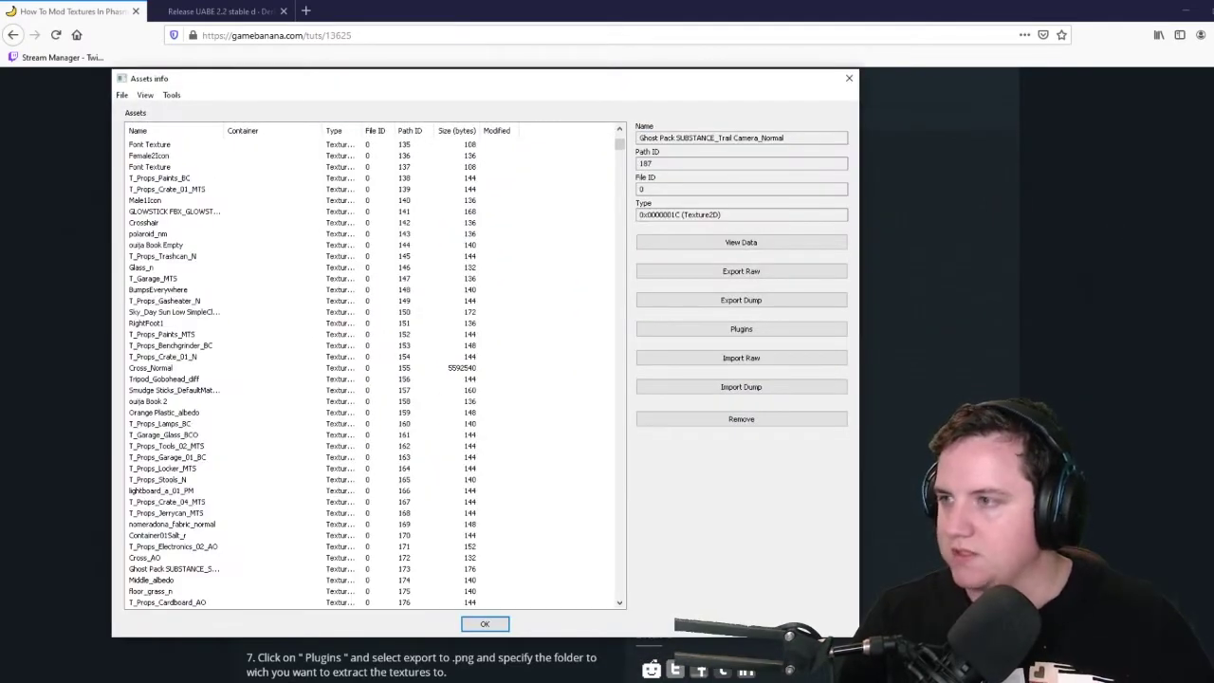
# Narrow the Container column and export the Male1Icon texture with the Export to .png plugin
pyautogui.moveTo(321, 130); pyautogui.dragTo(347, 130)
pyautogui.click(146, 200)
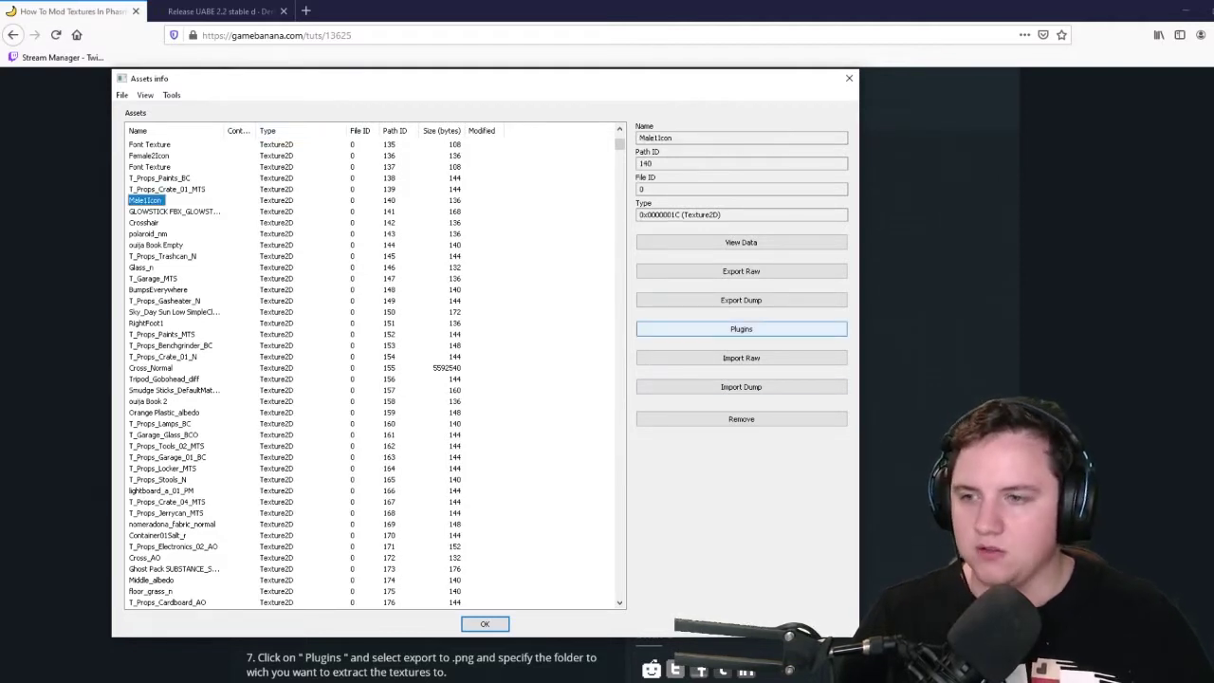
pyautogui.click(740, 329)
pyautogui.click(130, 149)
pyautogui.click(146, 140)
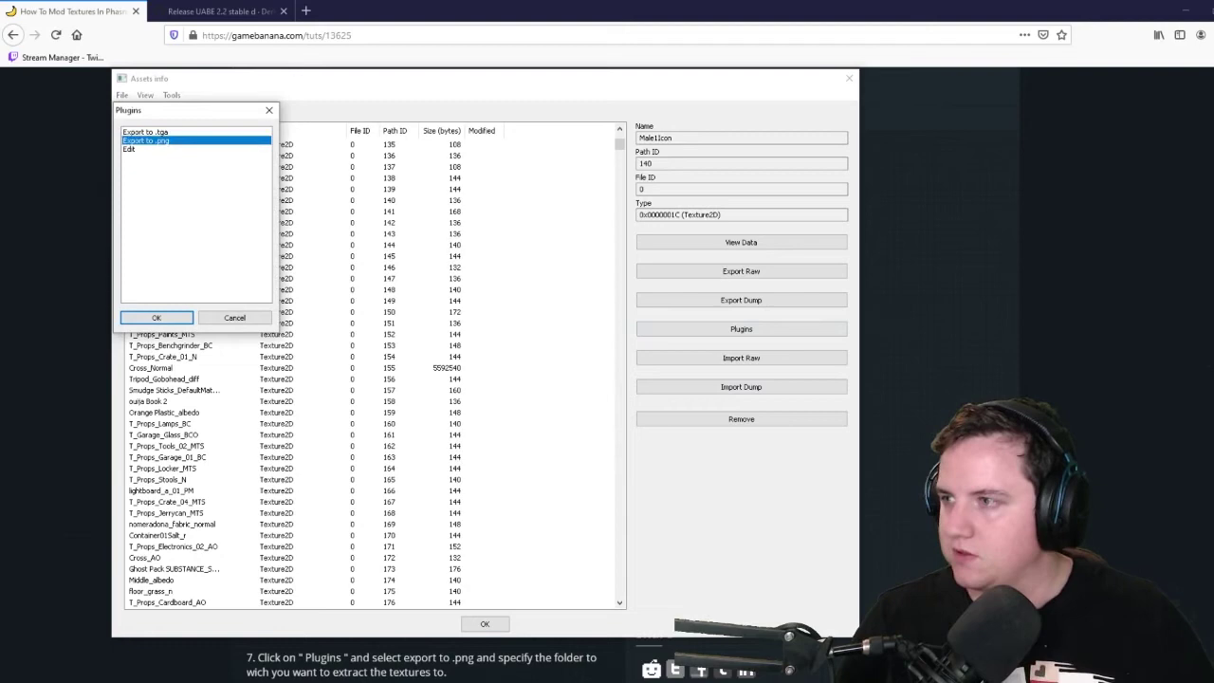
pyautogui.click(156, 318)
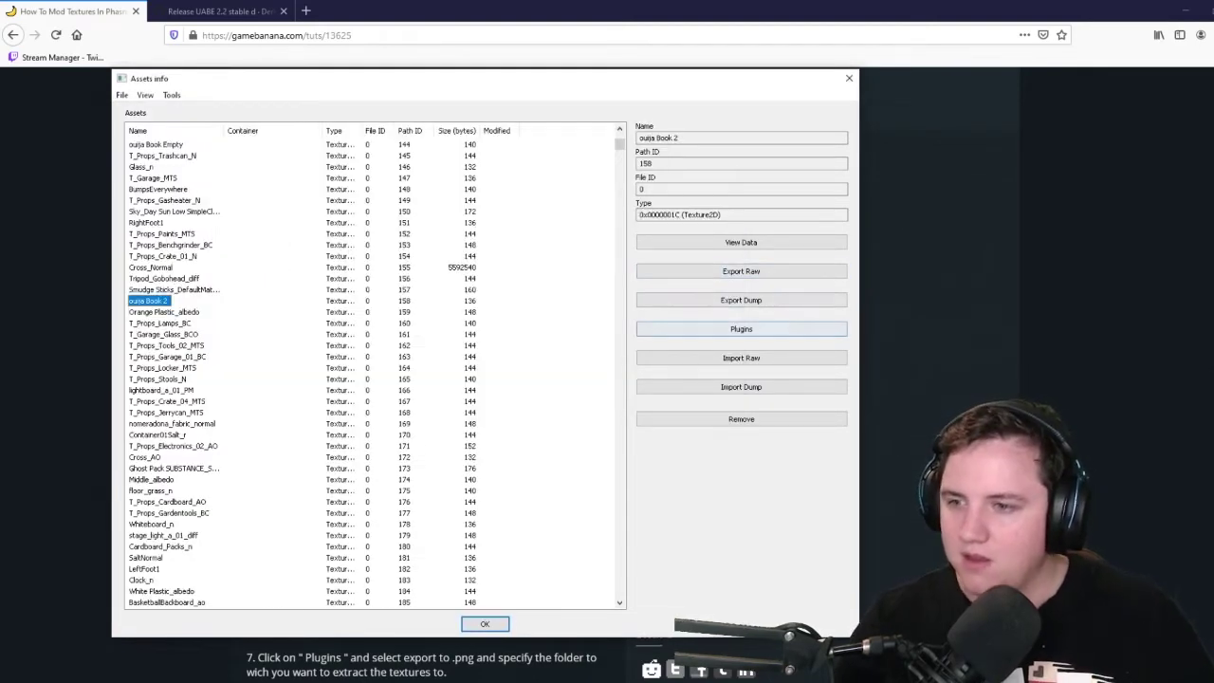
# Start a PNG export of the ouija Book 2 texture and look for a folder to save it in
pyautogui.click(743, 329)
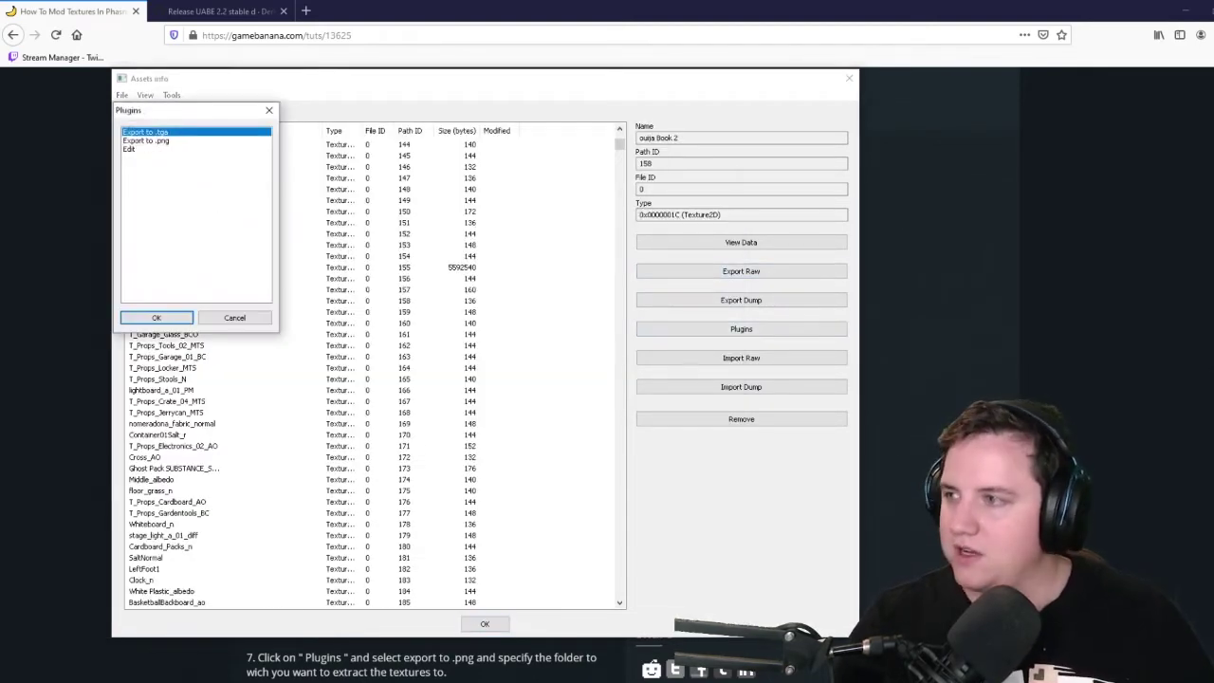
pyautogui.click(146, 141)
pyautogui.click(157, 316)
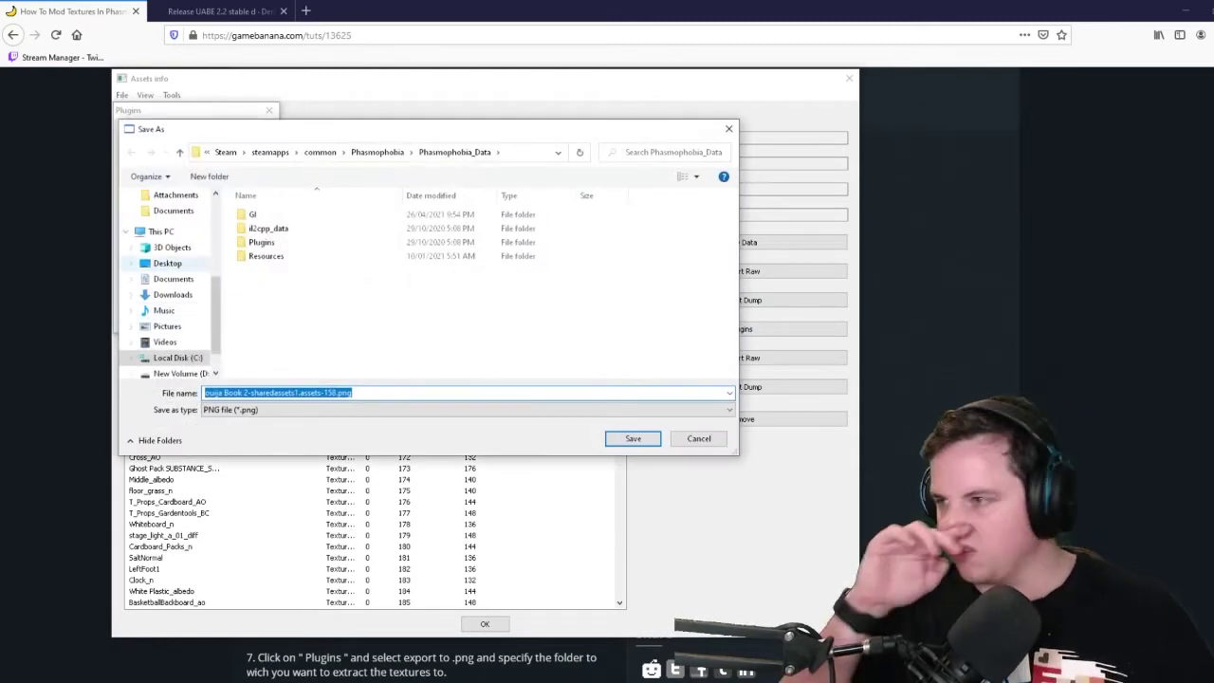
pyautogui.scroll(3, 170, 285)
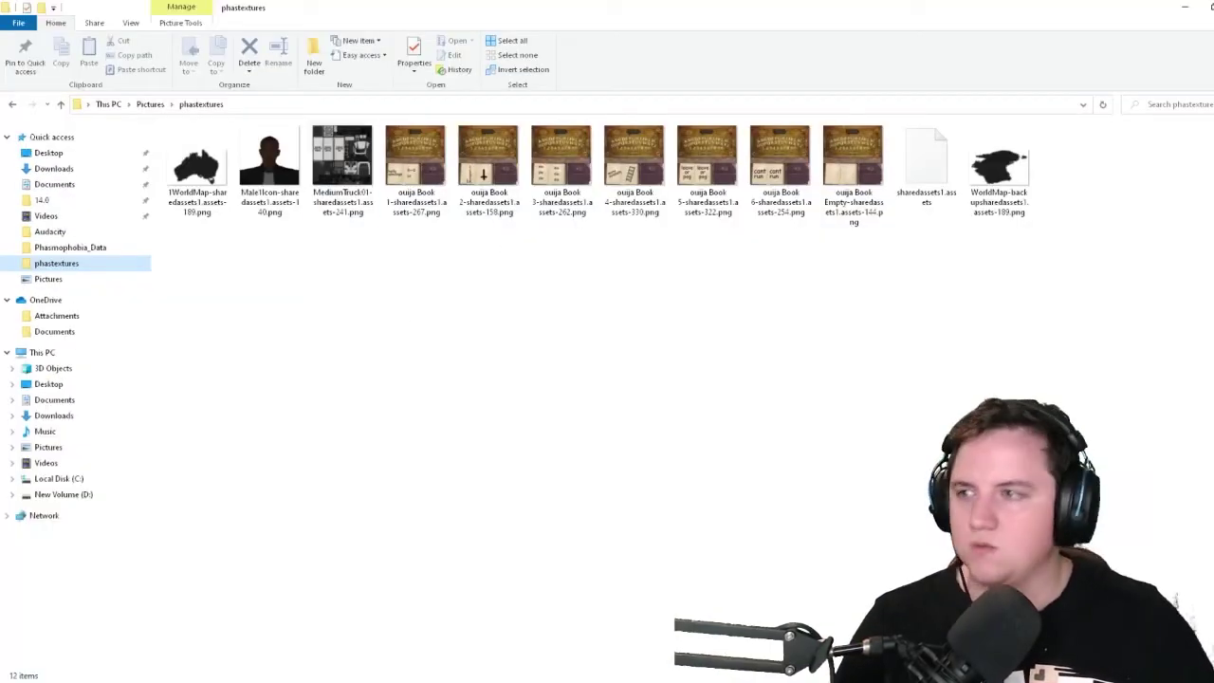
# View the exported Male1Icon-sharedassets1.assets-140.png from the phastextures folder in Photos, and close it
pyautogui.click(269, 161)
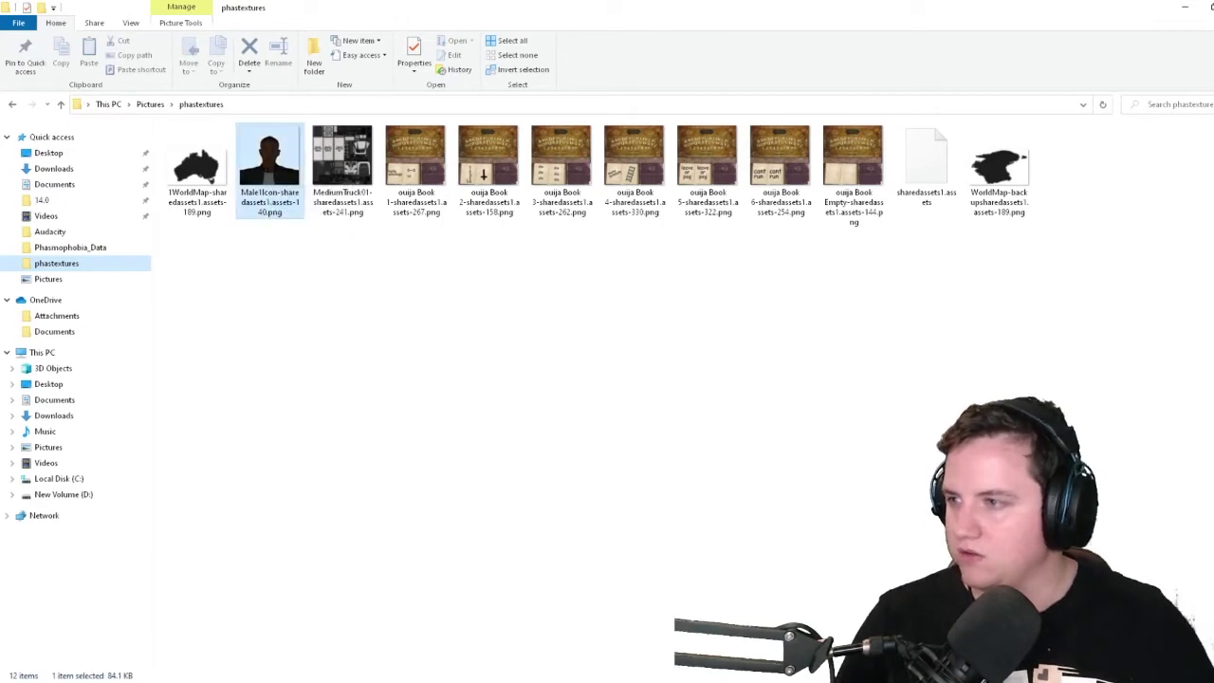
pyautogui.moveTo(1213, 180); pyautogui.dragTo(672, 111)
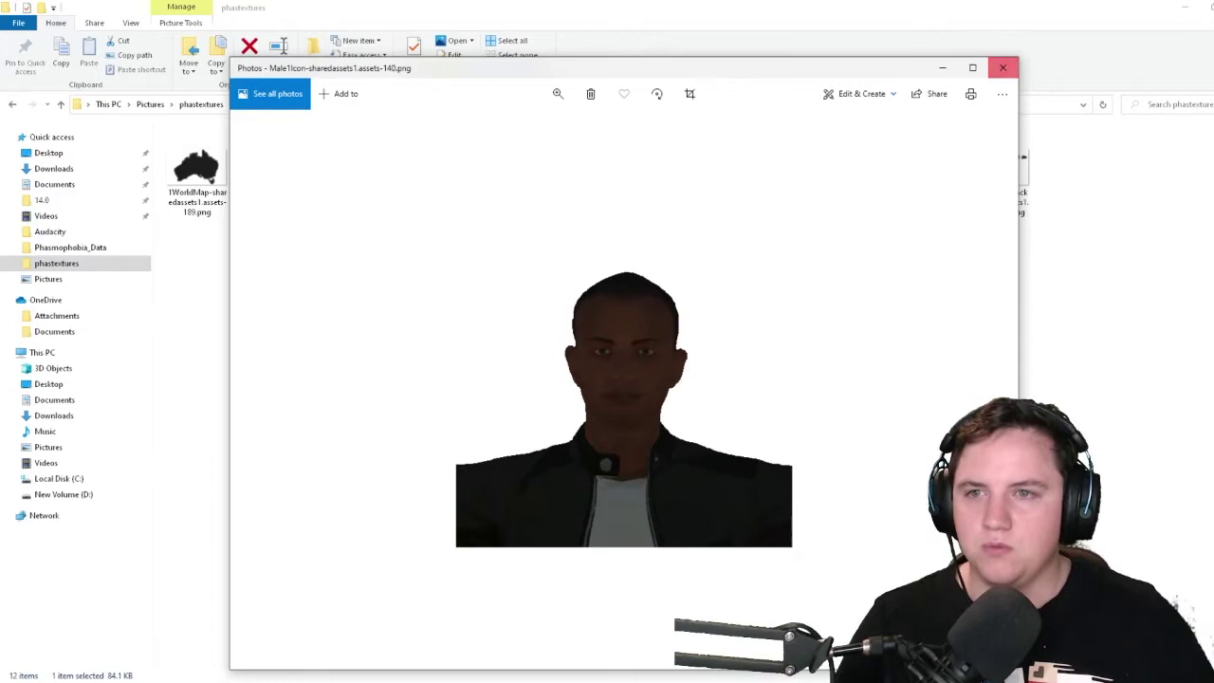
pyautogui.click(1003, 67)
# Open the Male1Icon PNG for editing in Photoshop and paint the whole canvas red with a brush of about 275 px
pyautogui.rightClick(283, 161)
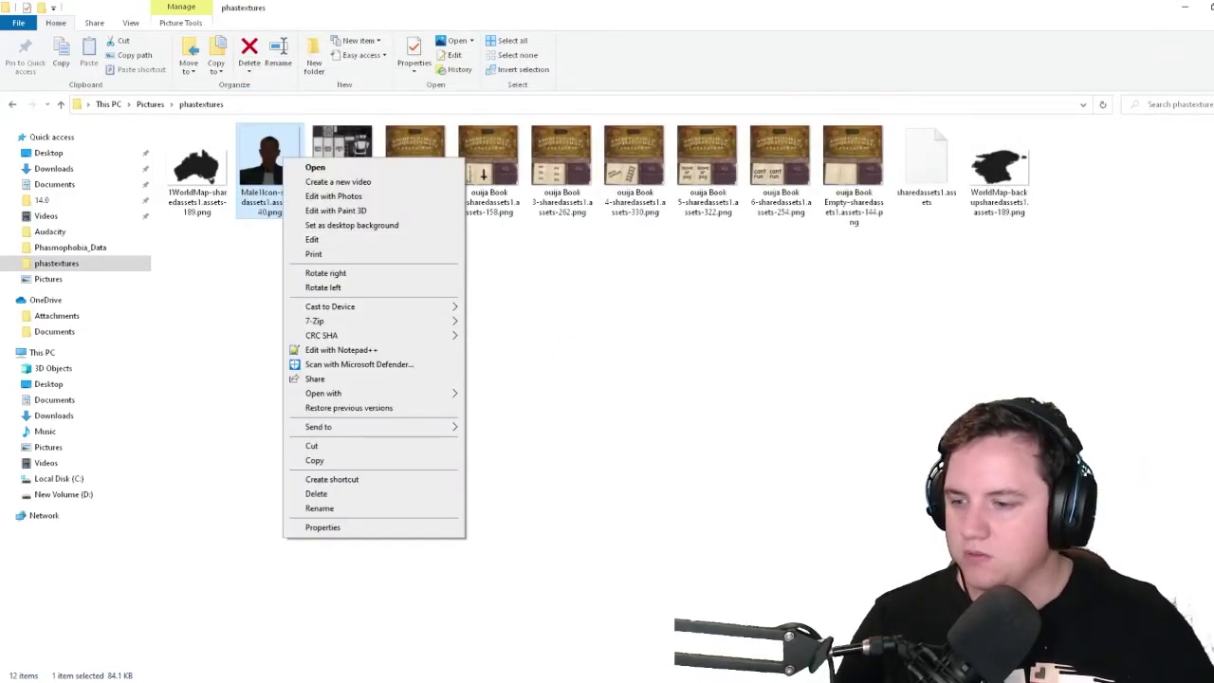
pyautogui.click(312, 240)
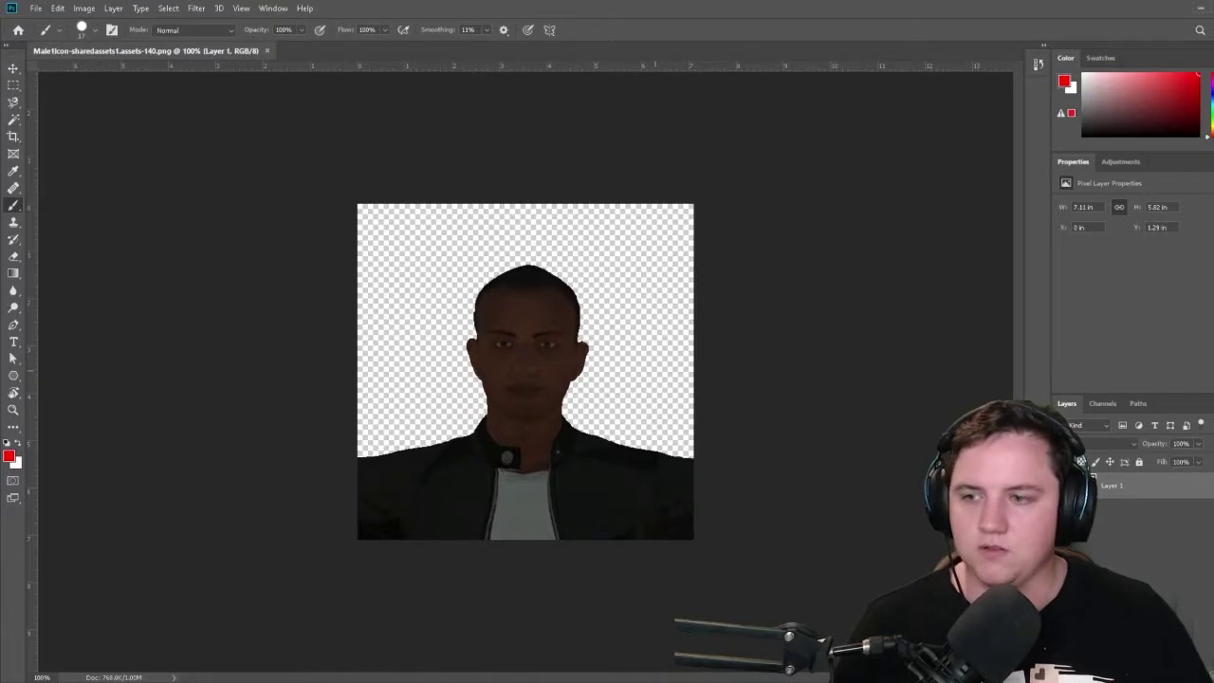
pyautogui.rightClick(656, 370)
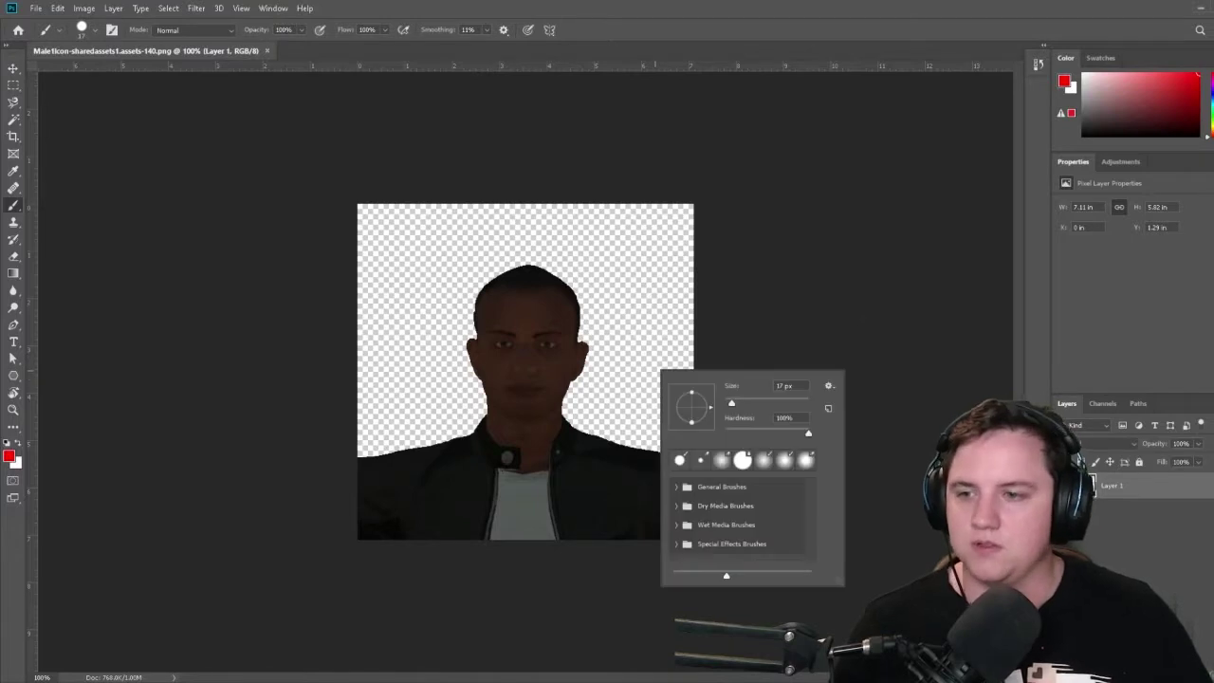
pyautogui.moveTo(732, 404); pyautogui.dragTo(791, 405)
pyautogui.press('Return')
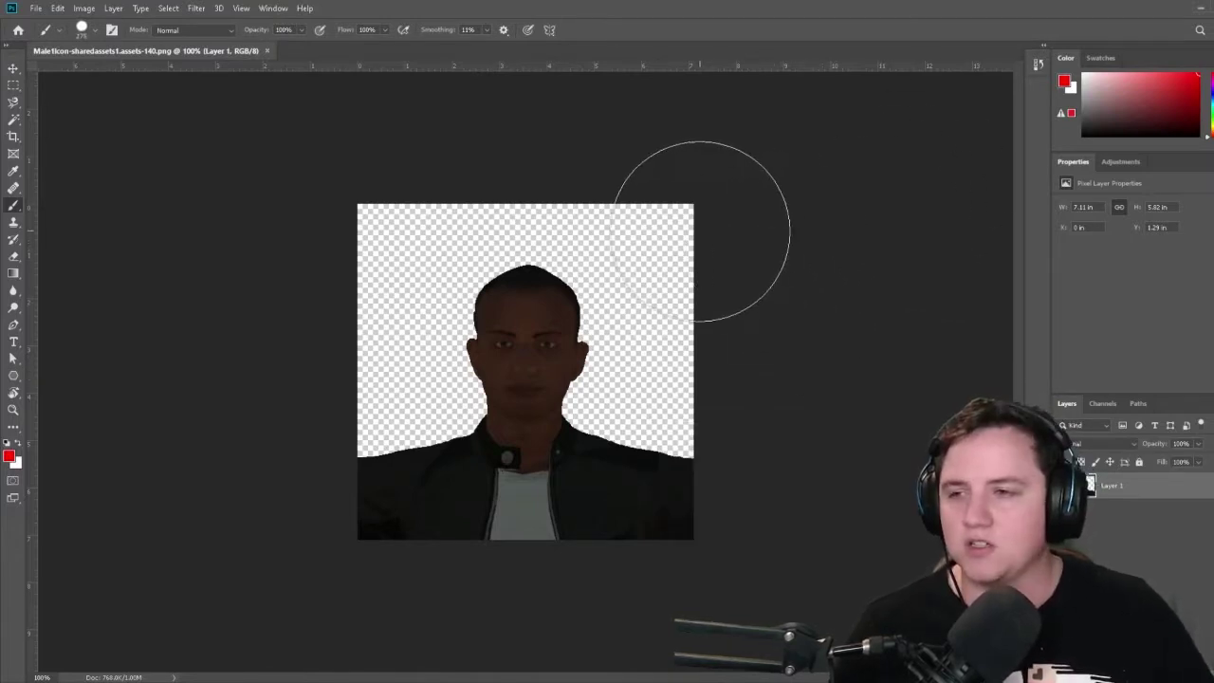
pyautogui.moveTo(702, 231)
pyautogui.mouseDown()
pyautogui.moveTo(561, 238)
pyautogui.moveTo(433, 446)
pyautogui.moveTo(534, 434)
pyautogui.moveTo(658, 321)
pyautogui.mouseUp()
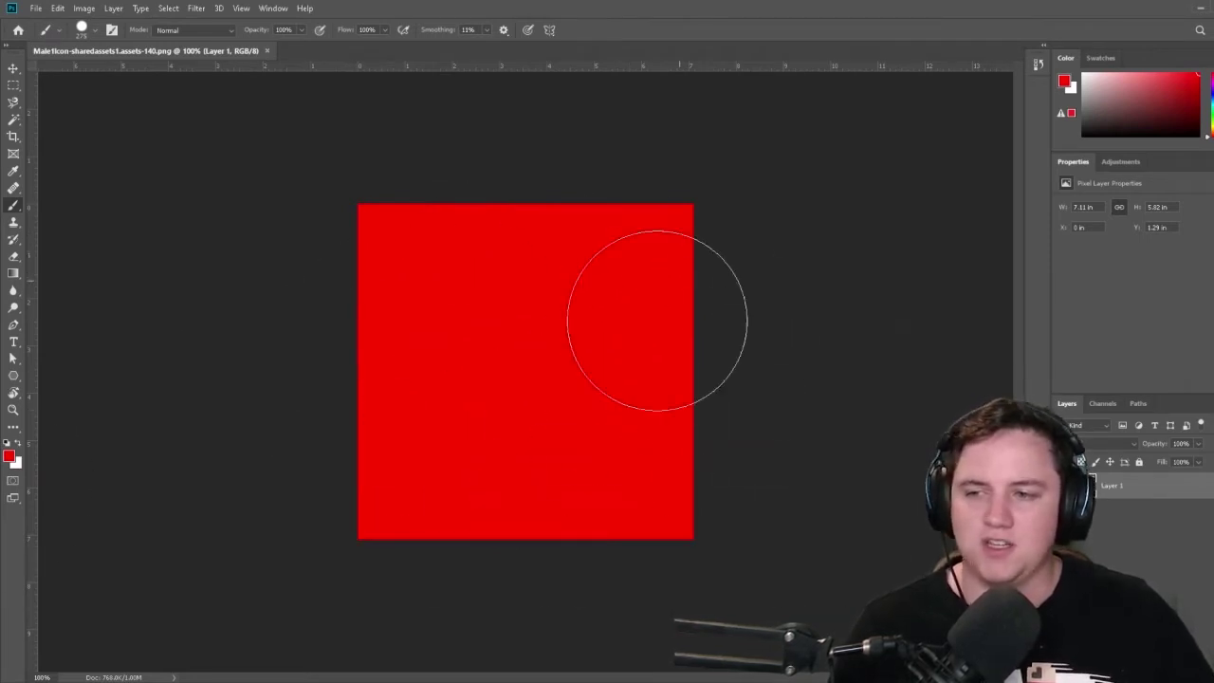
# Save the red image over Male1Icon-sharedassets1.assets-140.png as a PNG with Large file size (Fastest saving), and quit Photoshop without saving changes again
pyautogui.click(35, 7)
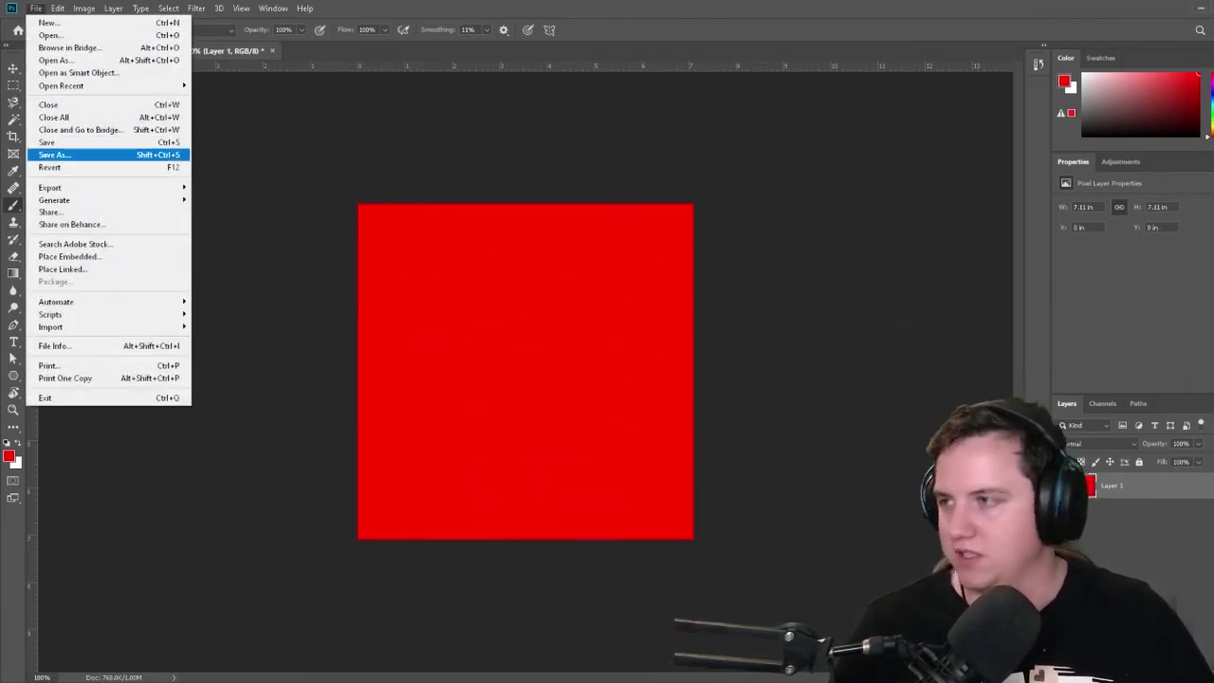
pyautogui.click(56, 155)
pyautogui.click(224, 120)
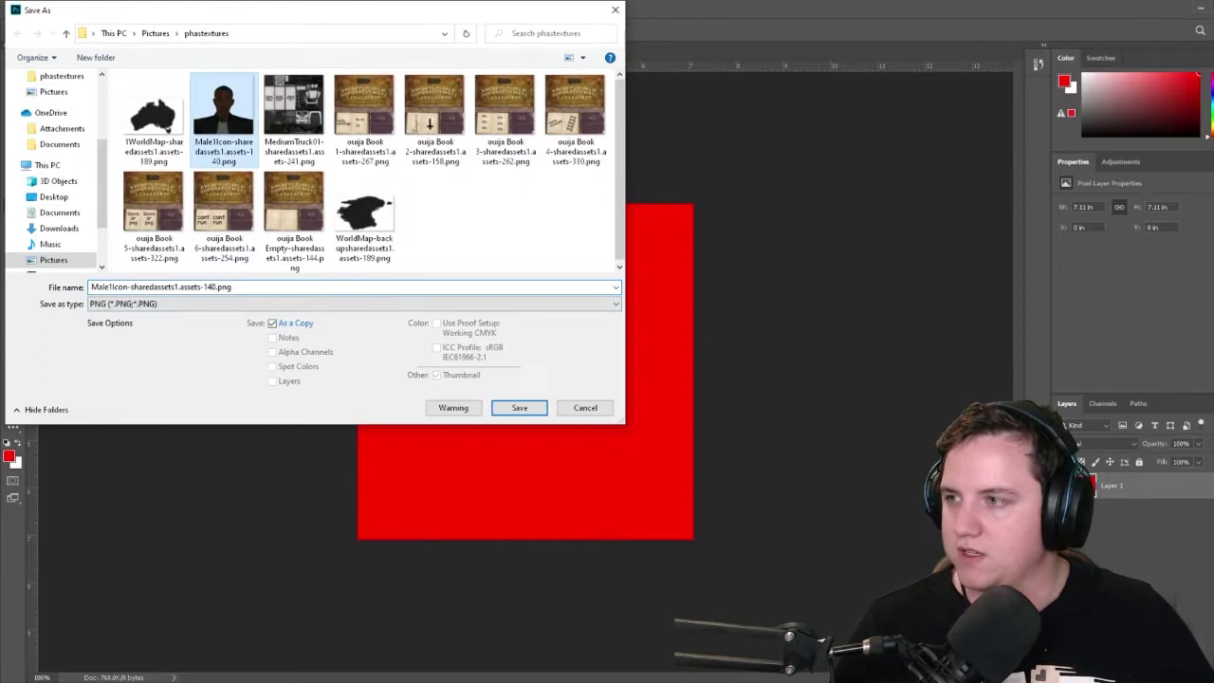
pyautogui.click(519, 407)
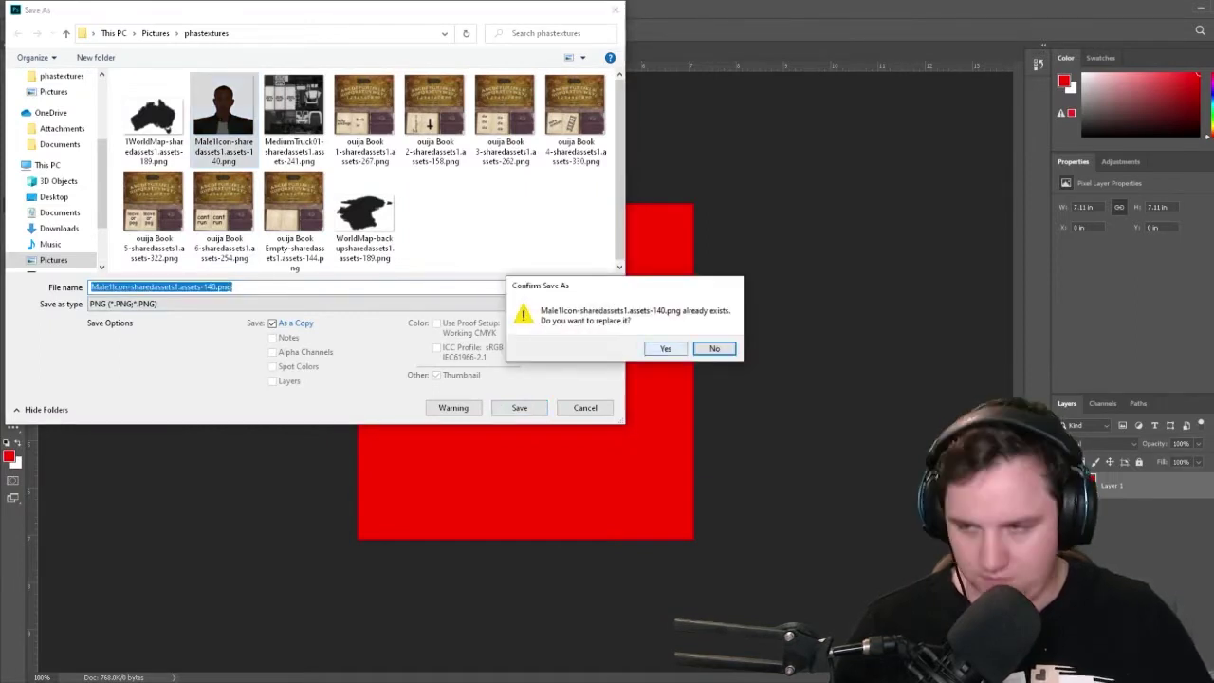
pyautogui.click(666, 349)
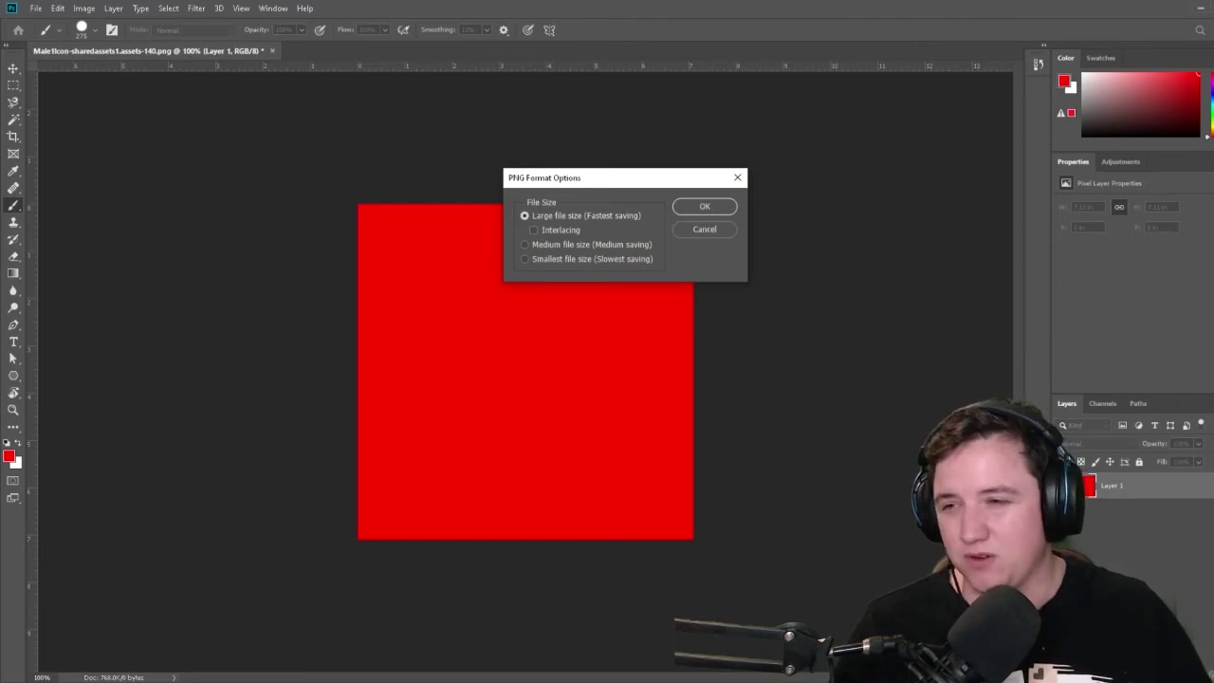
pyautogui.click(525, 259)
pyautogui.click(526, 216)
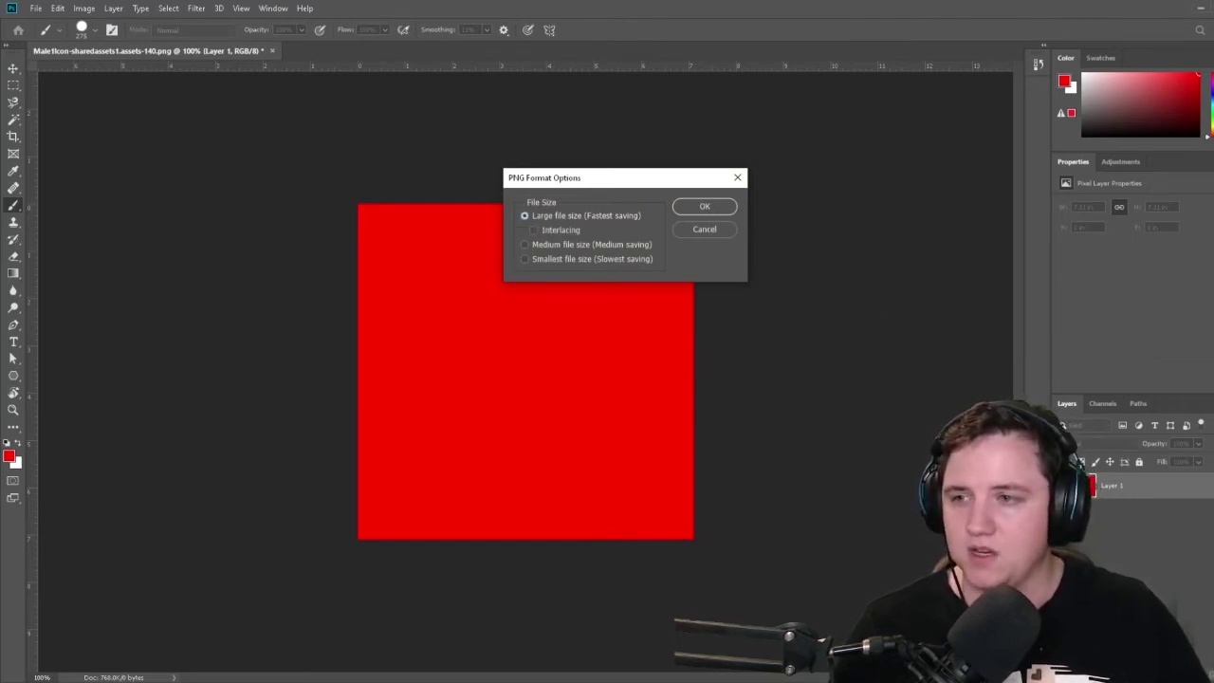
pyautogui.click(705, 206)
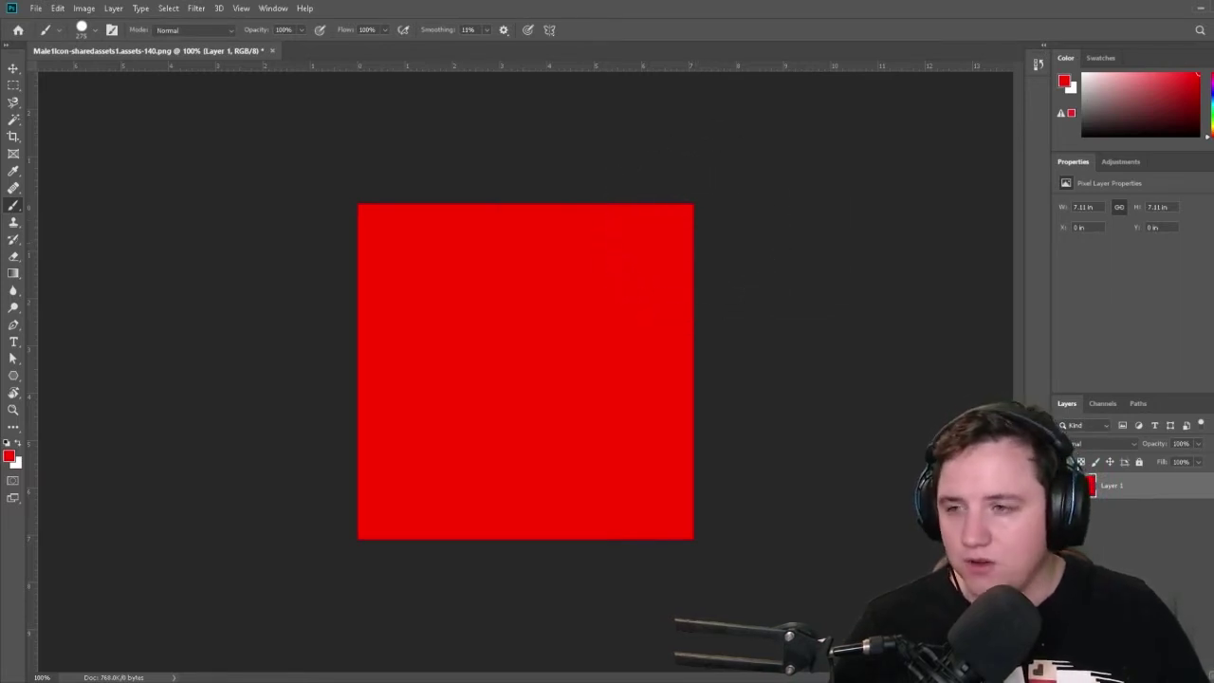
pyautogui.hotkey('ctrl', 'q')
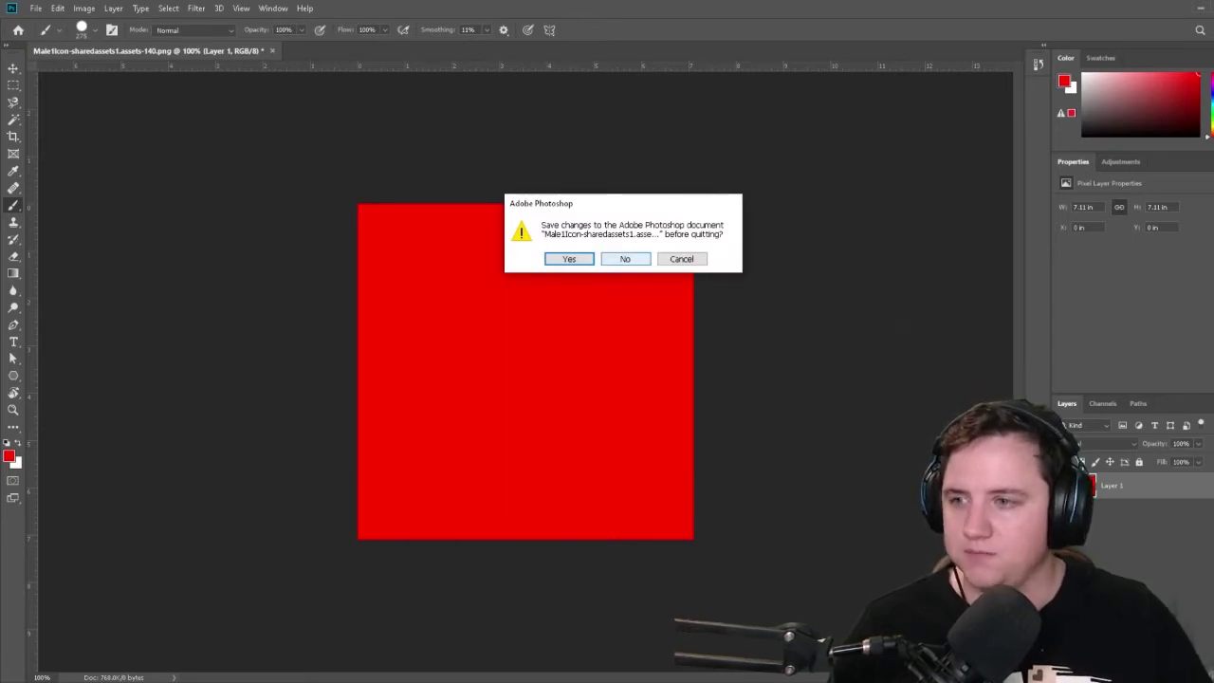
pyautogui.click(625, 259)
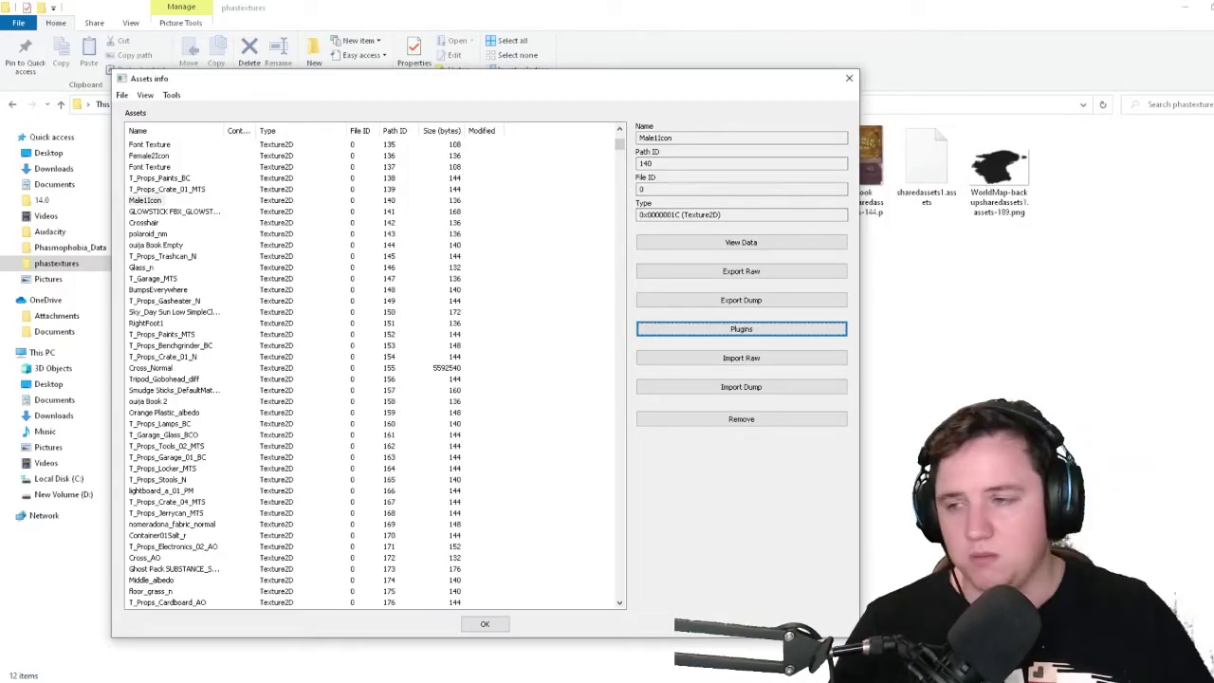
# Edit the Male1Icon texture asset by loading Male1Icon-sharedassets1.assets-140.png from phastextures, using the Normal (multithread) quality setting
pyautogui.click(741, 329)
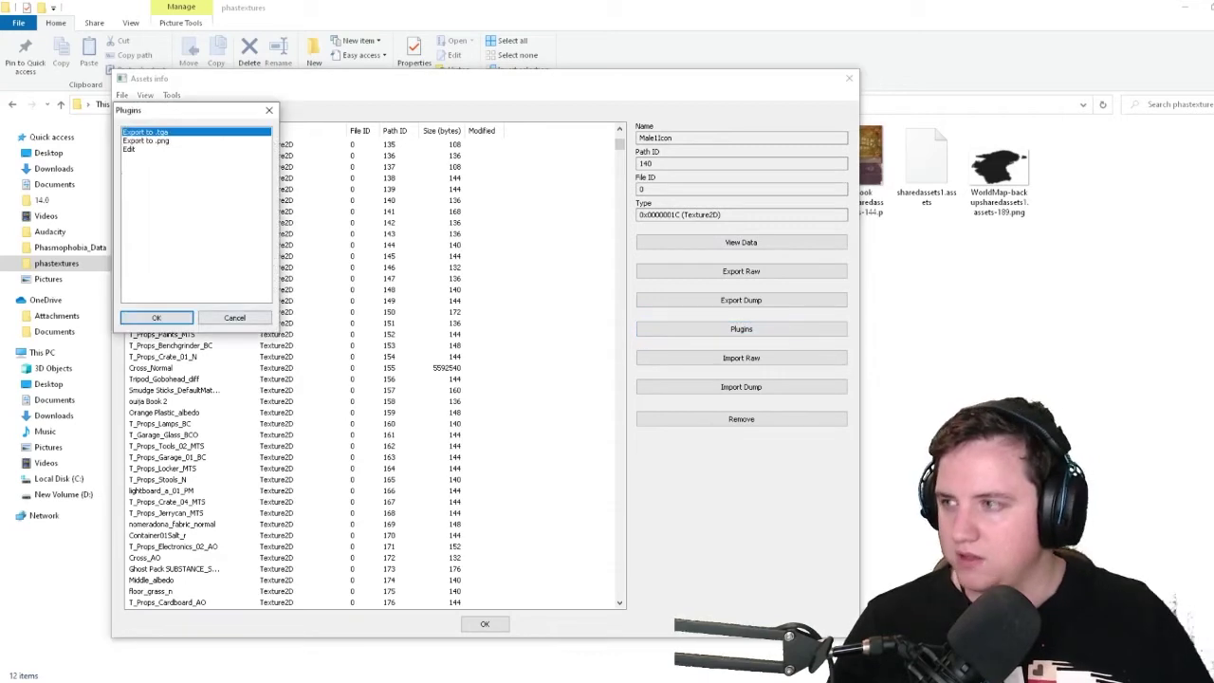
pyautogui.click(130, 149)
pyautogui.moveTo(180, 110); pyautogui.dragTo(451, 178)
pyautogui.click(430, 385)
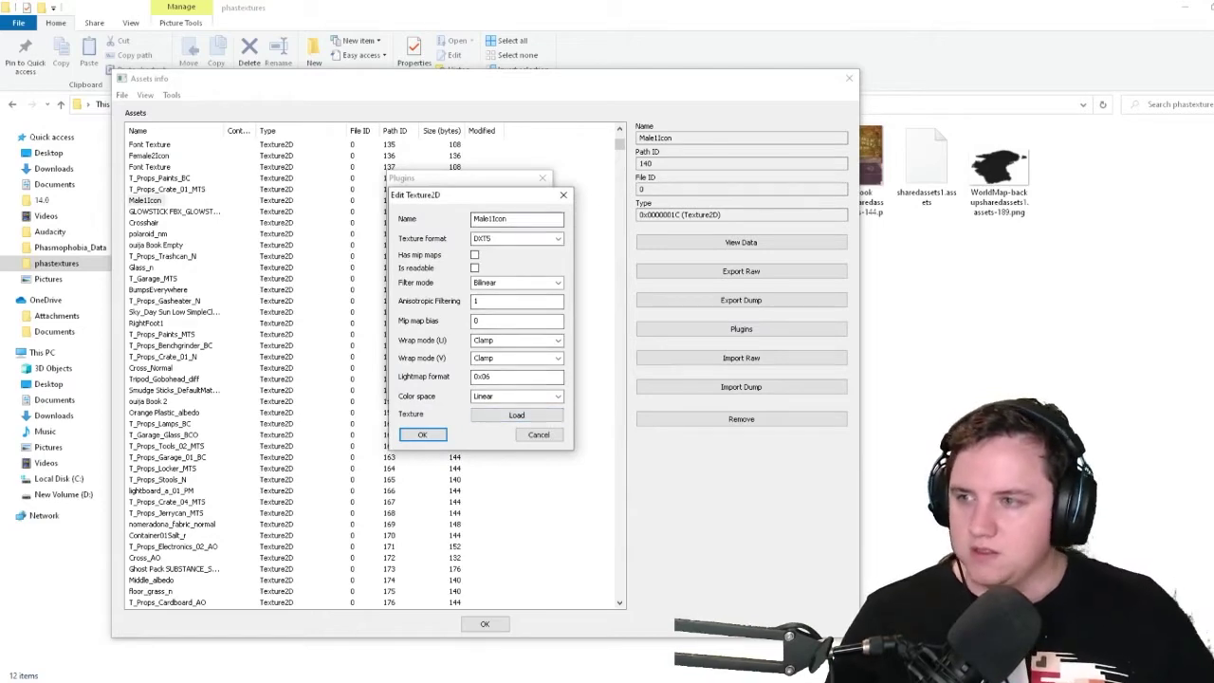
pyautogui.click(517, 416)
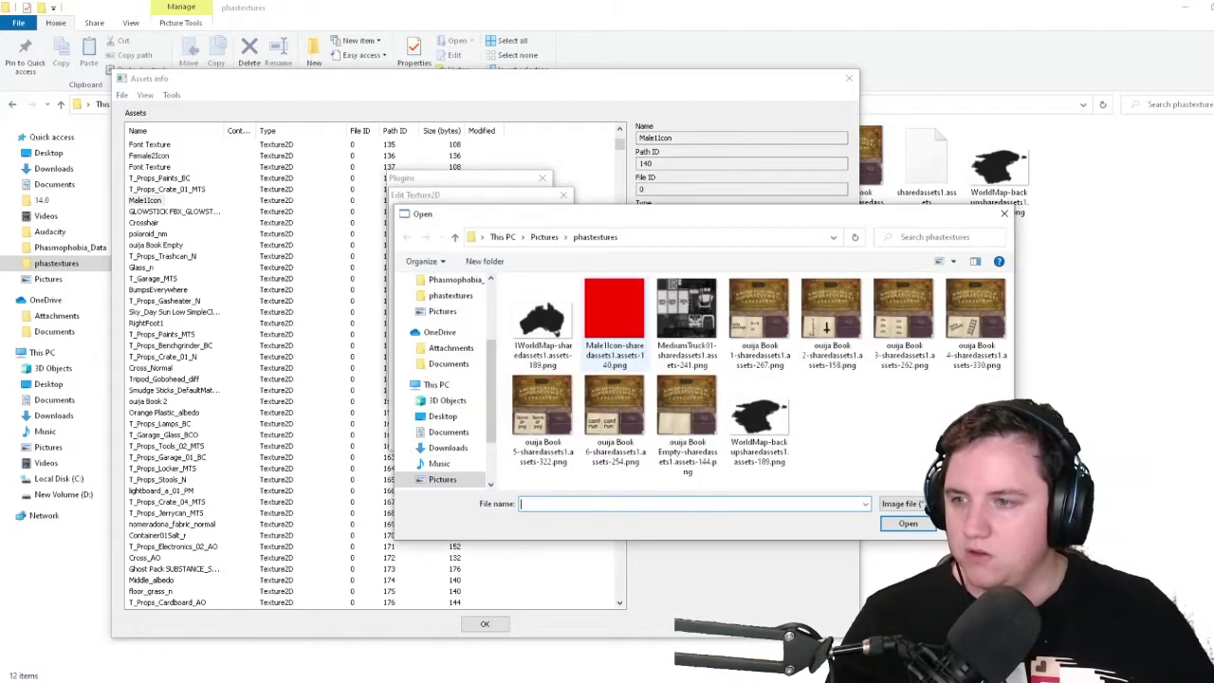
pyautogui.doubleClick(616, 320)
pyautogui.click(422, 434)
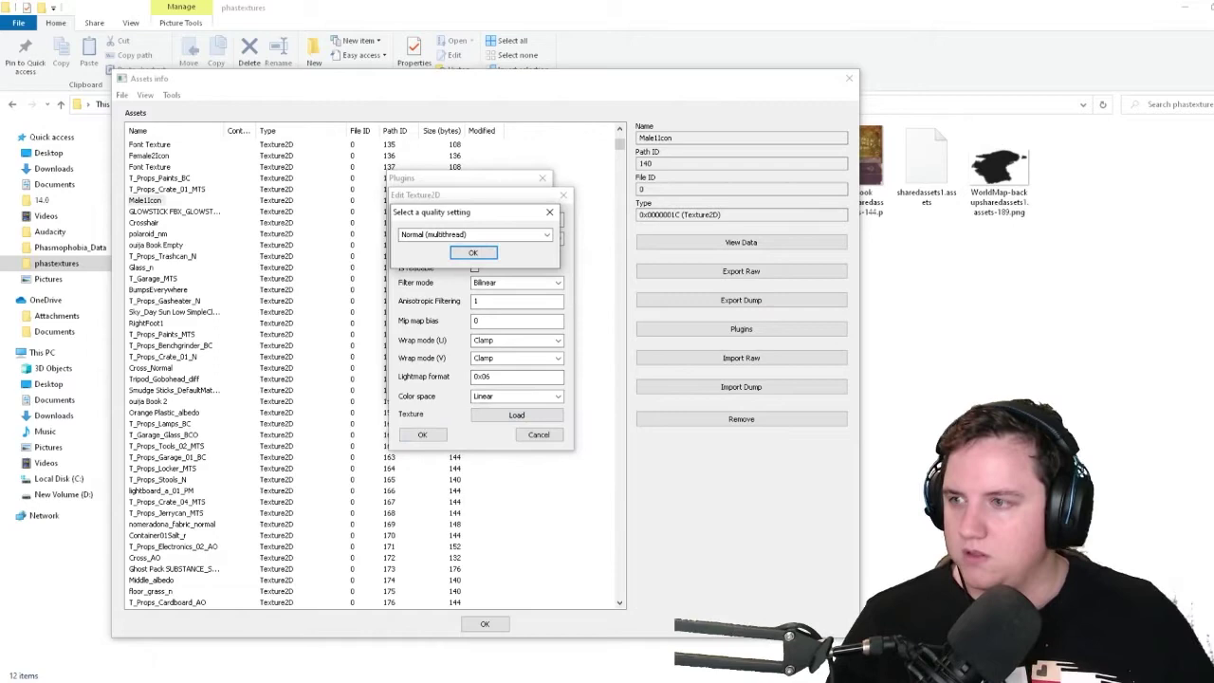
pyautogui.click(477, 253)
# Save the modified assets file as sharedassets1.assets in the phastextures folder, replacing the existing file
pyautogui.click(122, 95)
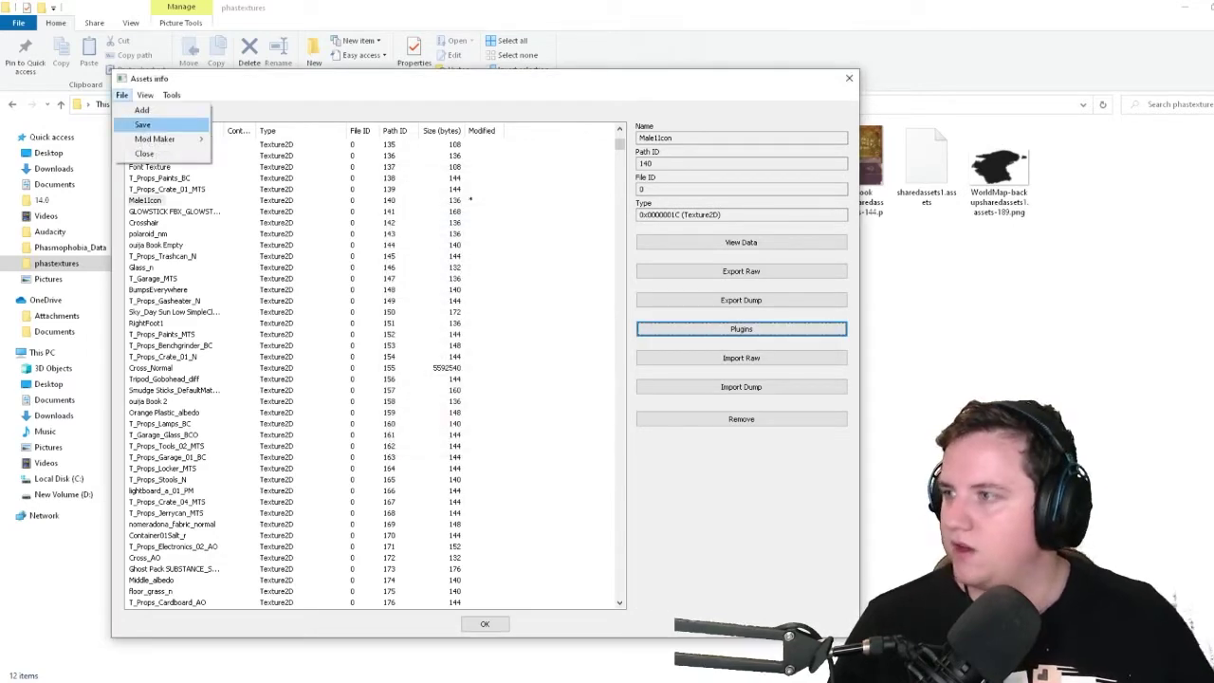
pyautogui.click(143, 126)
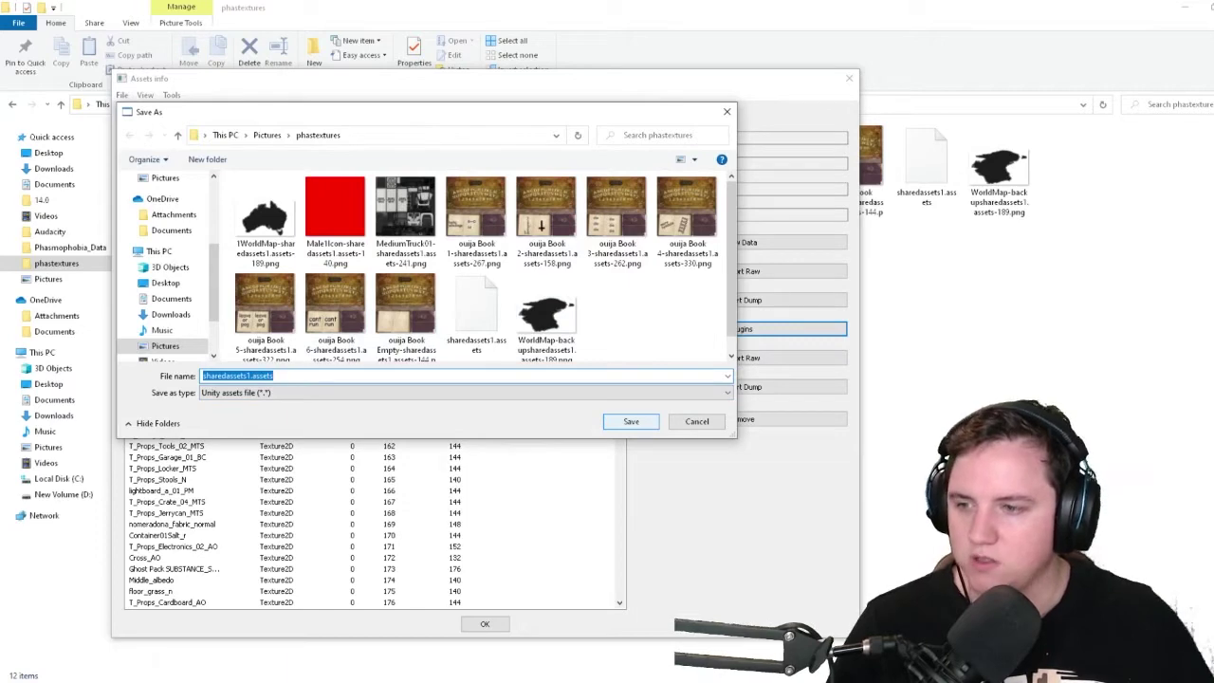
pyautogui.press('Return')
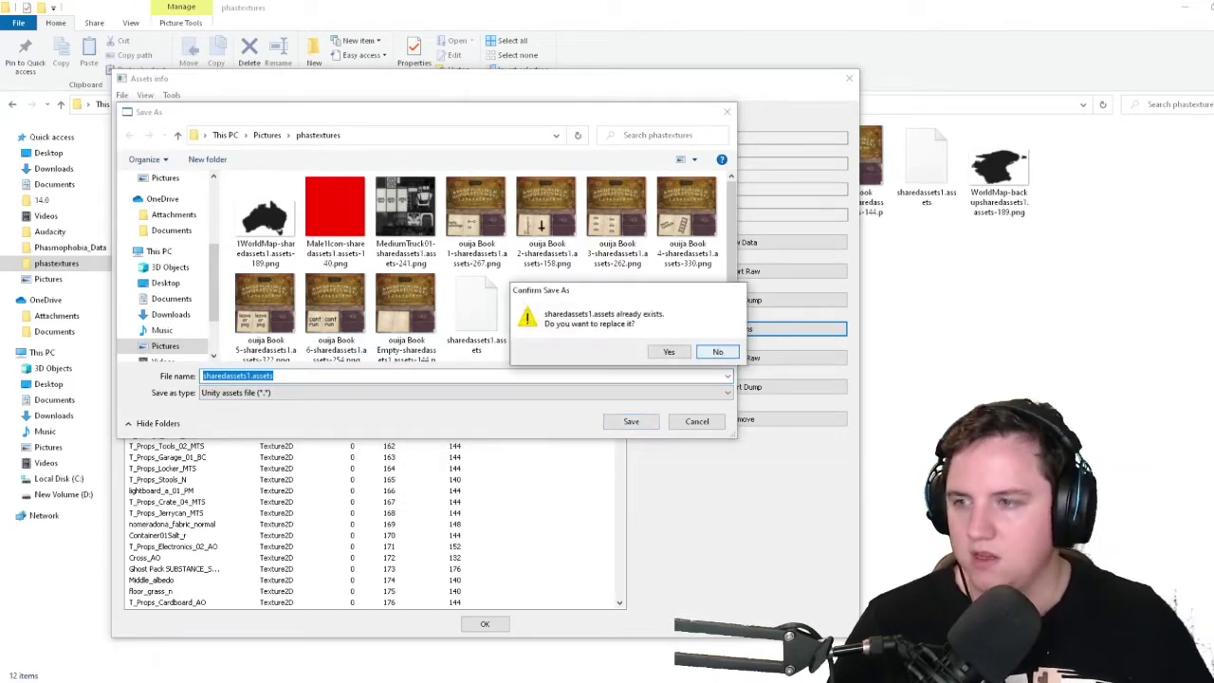
pyautogui.press('Left')
pyautogui.click(669, 352)
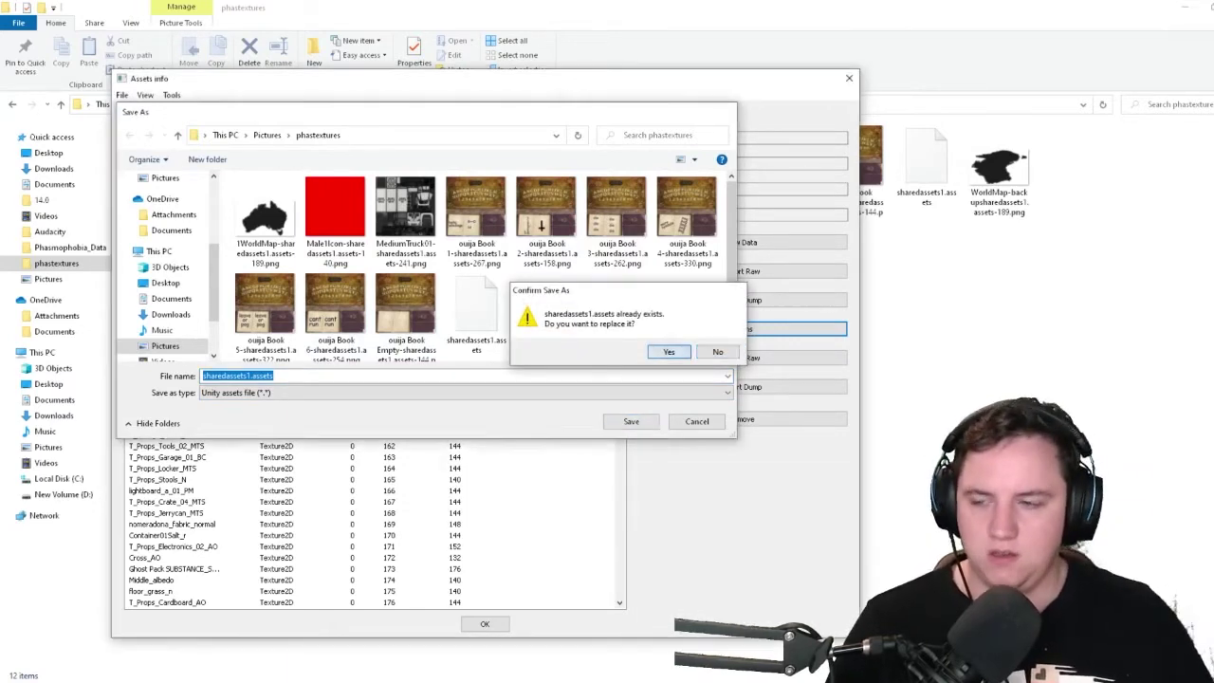
# Switch to the Phasmophobia_Data folder in File Explorer and rename the original sharedassets1.assets as backupagainforyt.assets
pyautogui.click(565, 681)
pyautogui.click(524, 640)
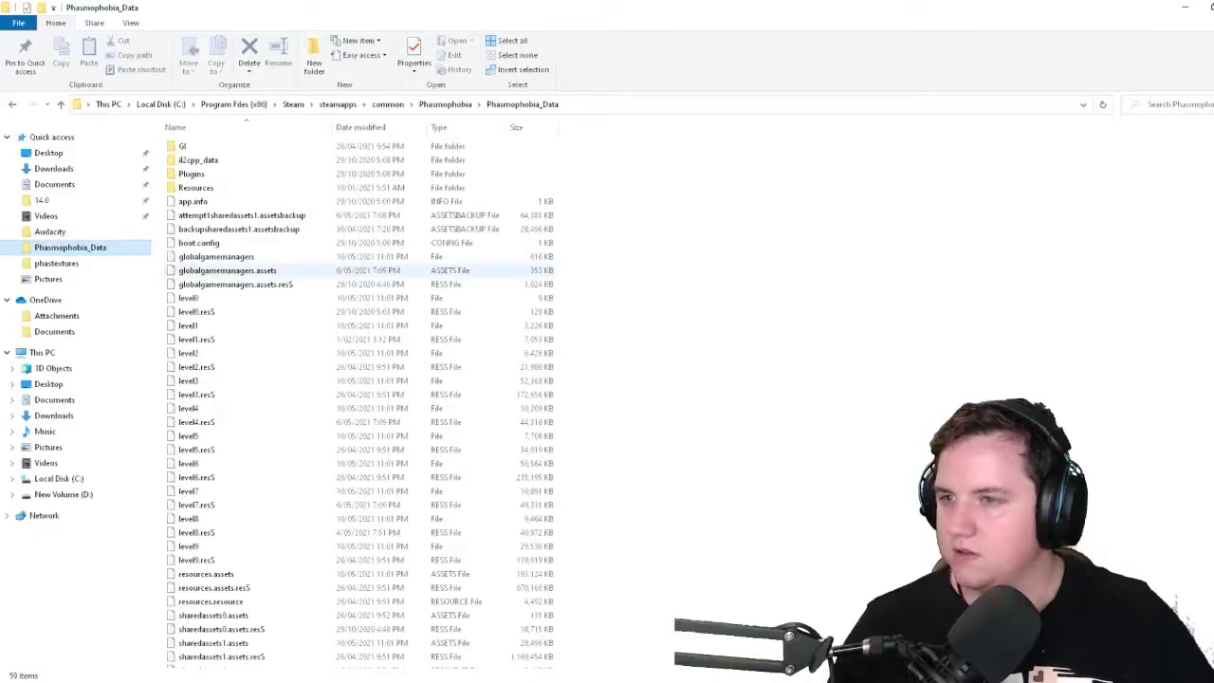
pyautogui.scroll(-2, 284, 340)
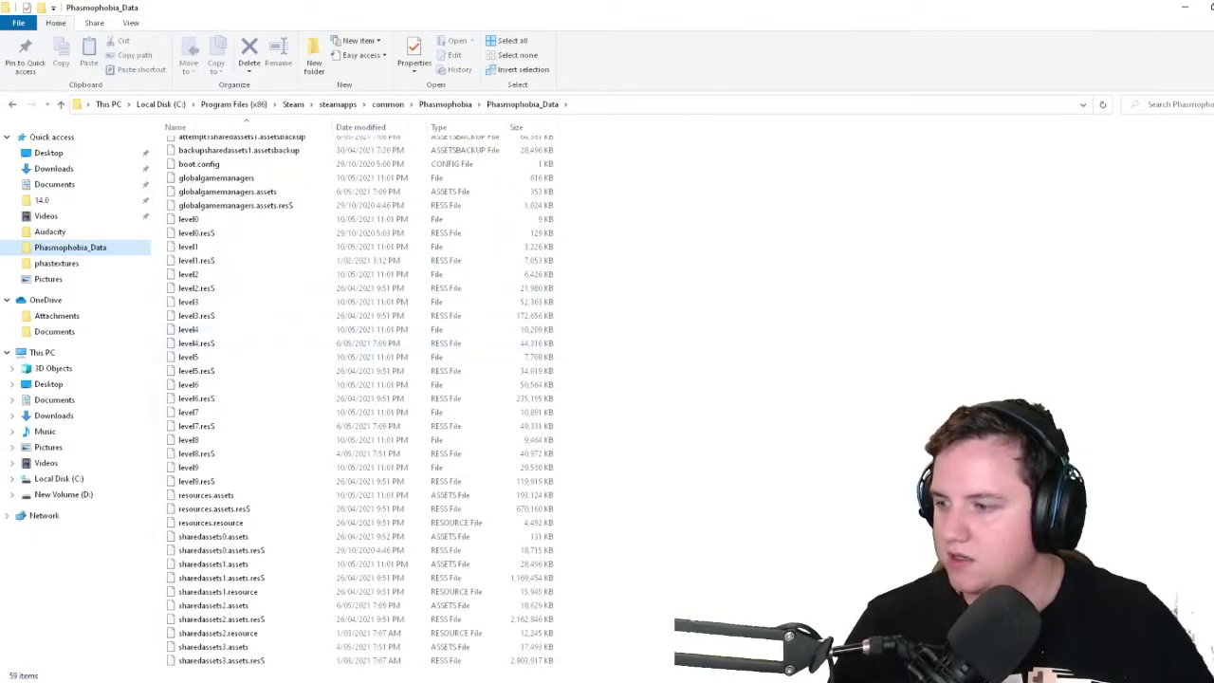
pyautogui.click(214, 564)
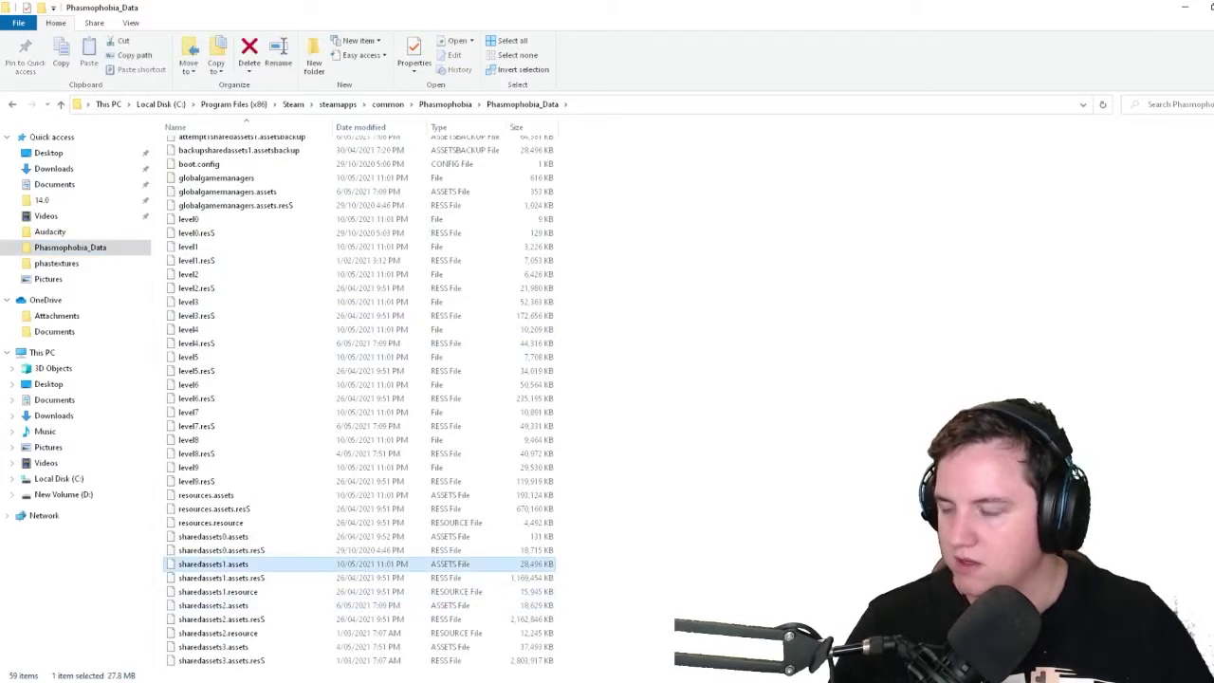
pyautogui.press('F2')
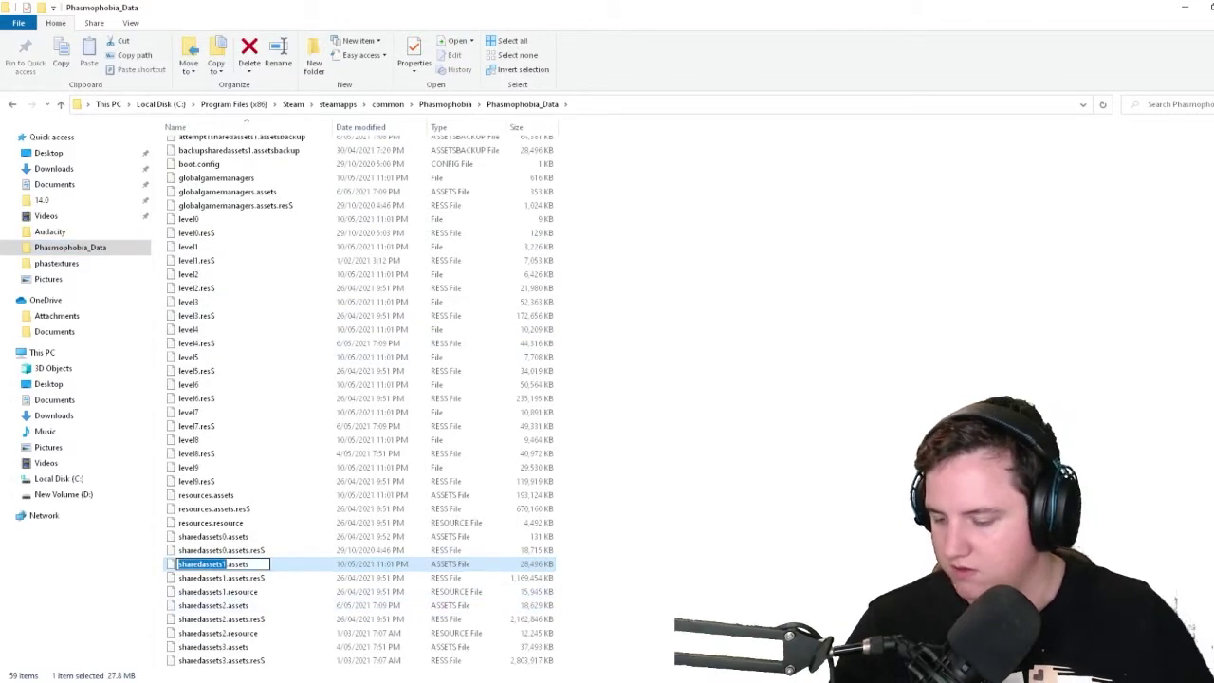
pyautogui.write('backupagain')
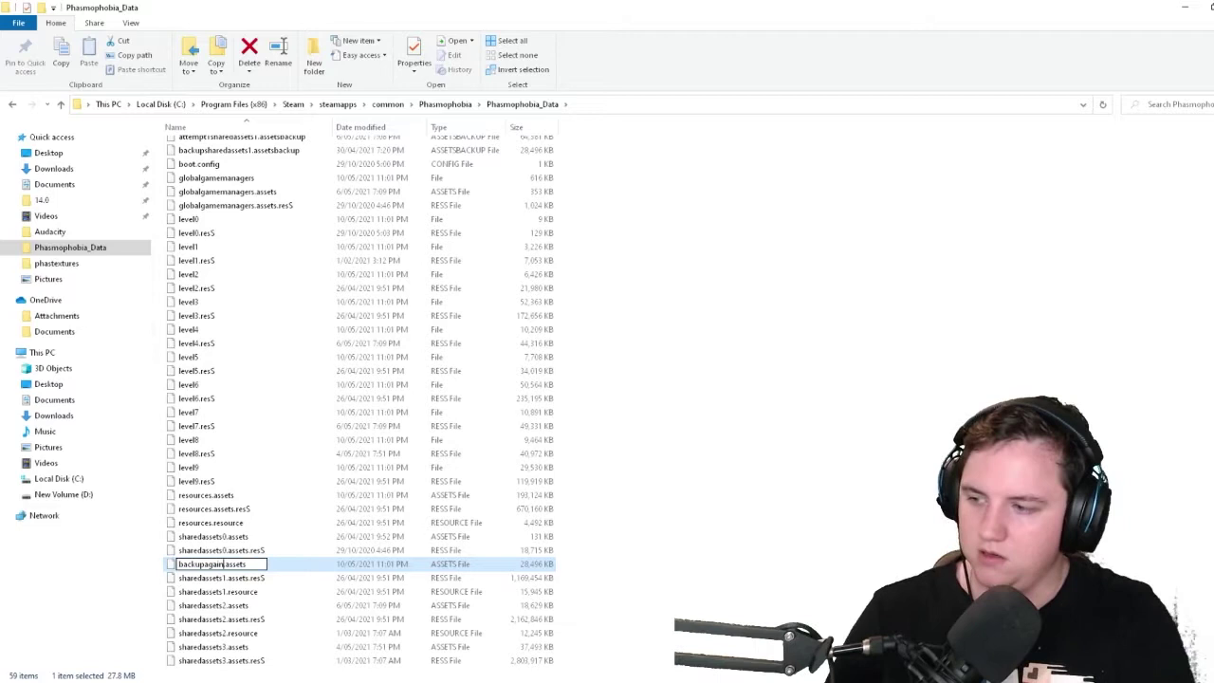
pyautogui.write('foryt')
pyautogui.press('Return')
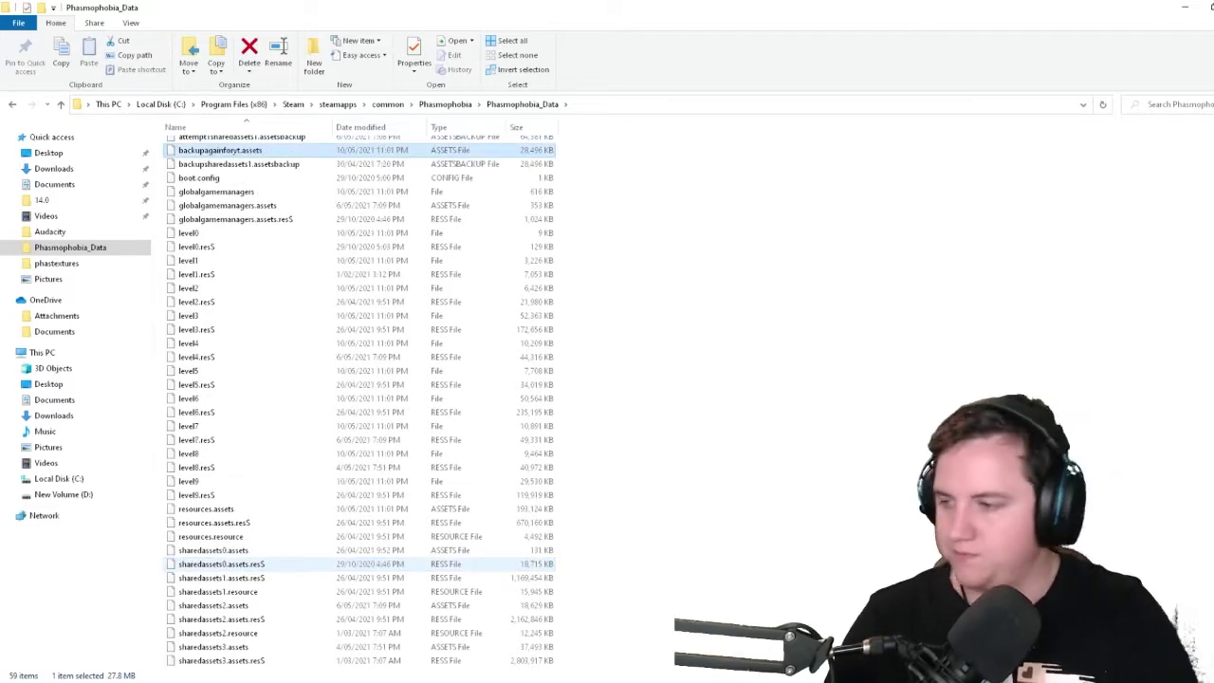
# Change the backup file's name to backupagainforyt.assetsb in Phasmophobia_Data, accepting the extension change
pyautogui.scroll(2, 284, 563)
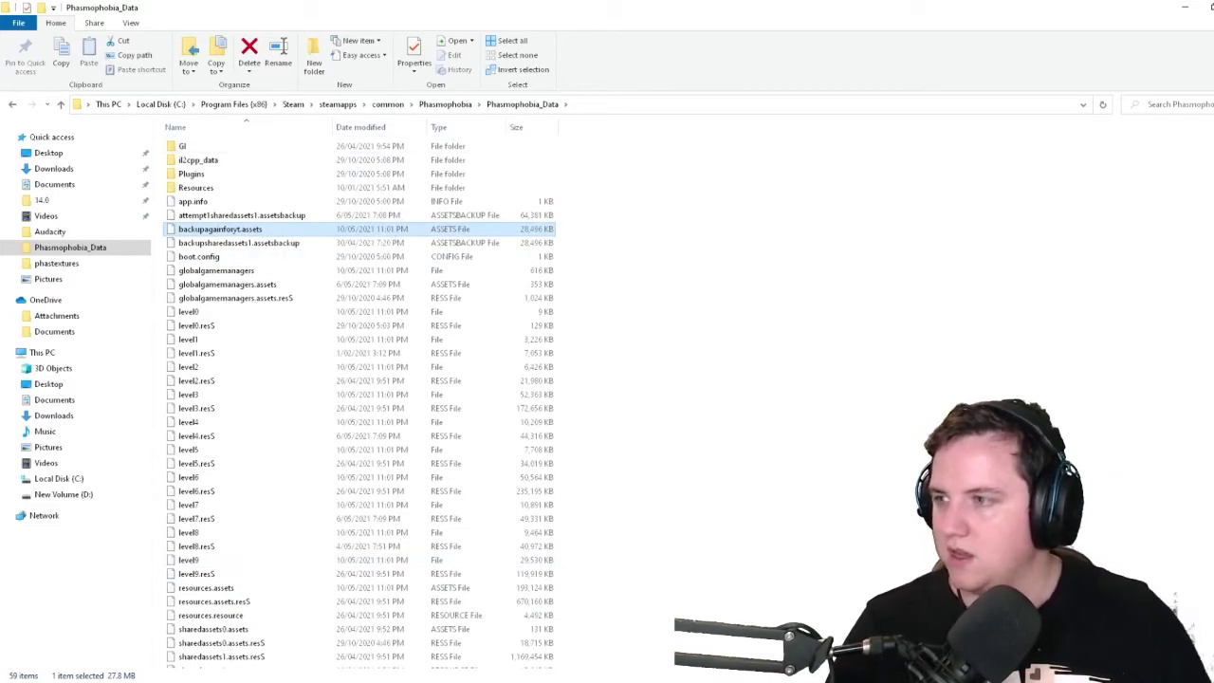
pyautogui.press('F2')
pyautogui.press('End')
pyautogui.write('b')
pyautogui.press('Return')
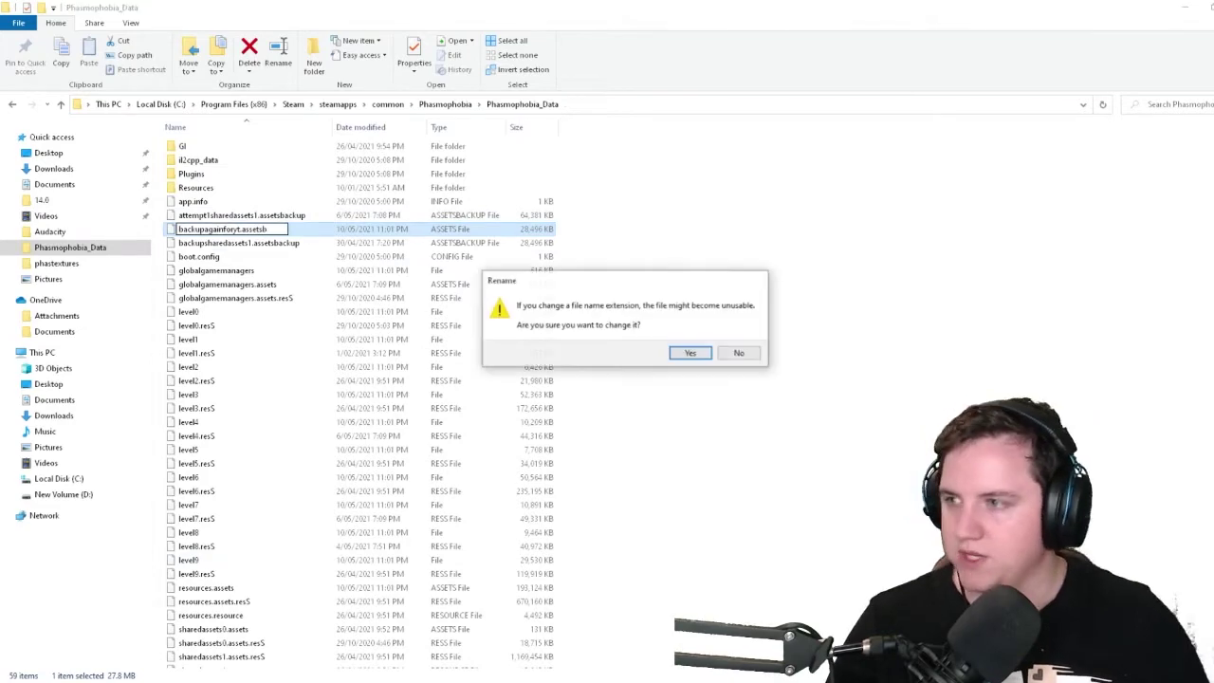
pyautogui.press('Return')
# Copy the modified sharedassets1.assets from the phastextures folder into Phasmophobia_Data, and check it against the backup files there
pyautogui.hotkey('alt', 'Tab')
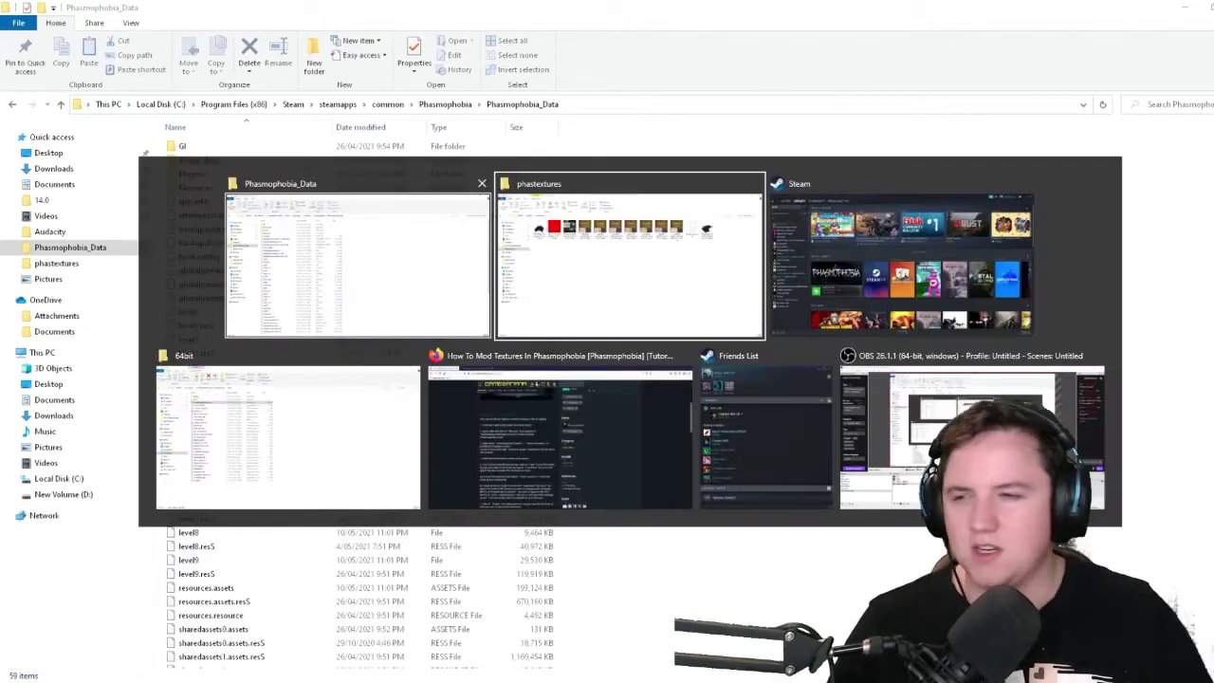
pyautogui.hotkey('alt', 'Tab')
pyautogui.hotkey('alt', 'Tab')
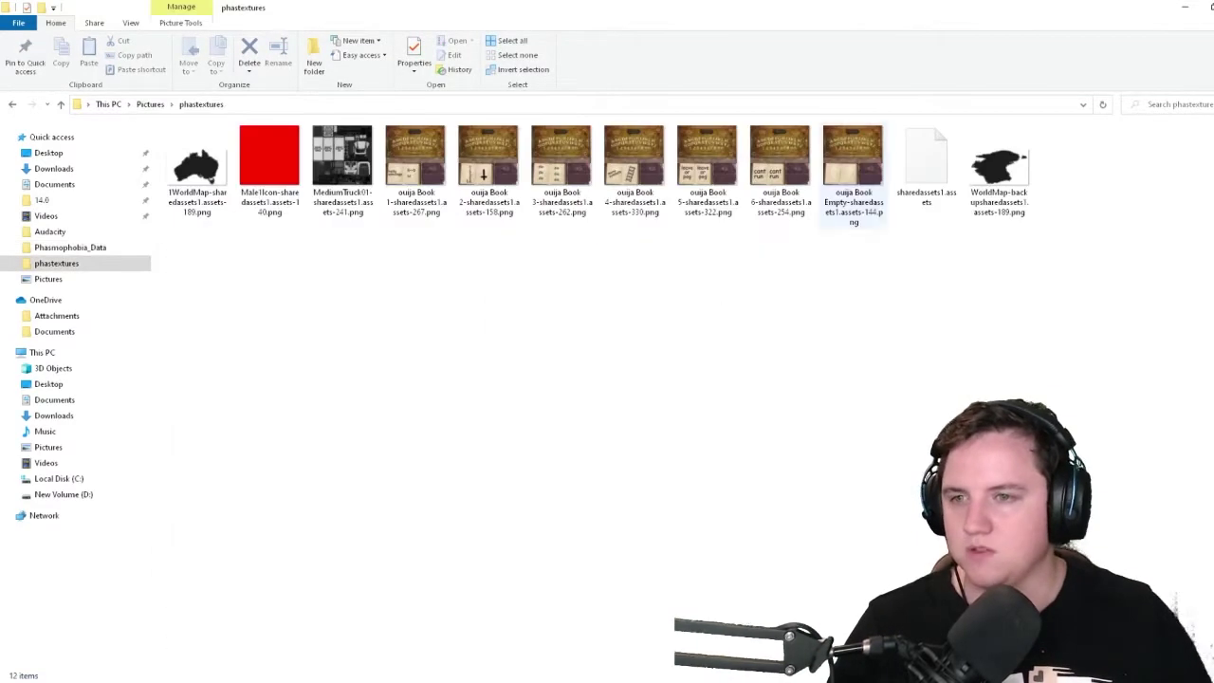
pyautogui.moveTo(927, 169); pyautogui.dragTo(671, 426)
pyautogui.hotkey('alt', 'Tab')
pyautogui.scroll(-2, 569, 402)
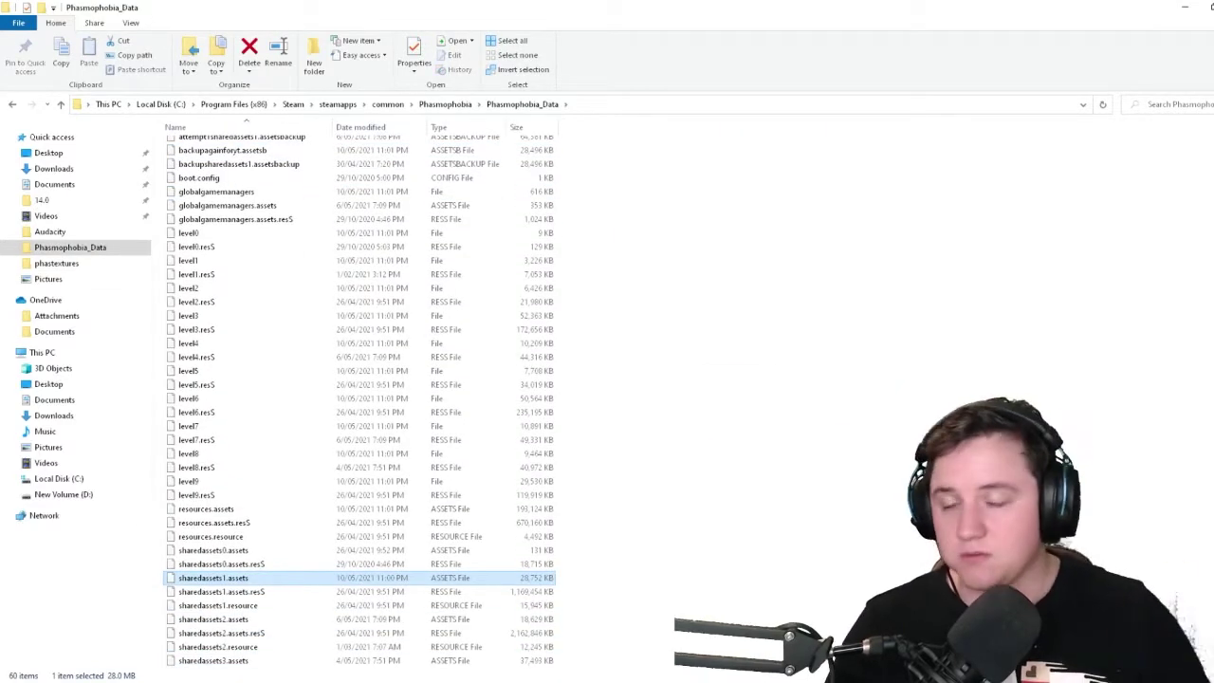
pyautogui.scroll(2, 455, 361)
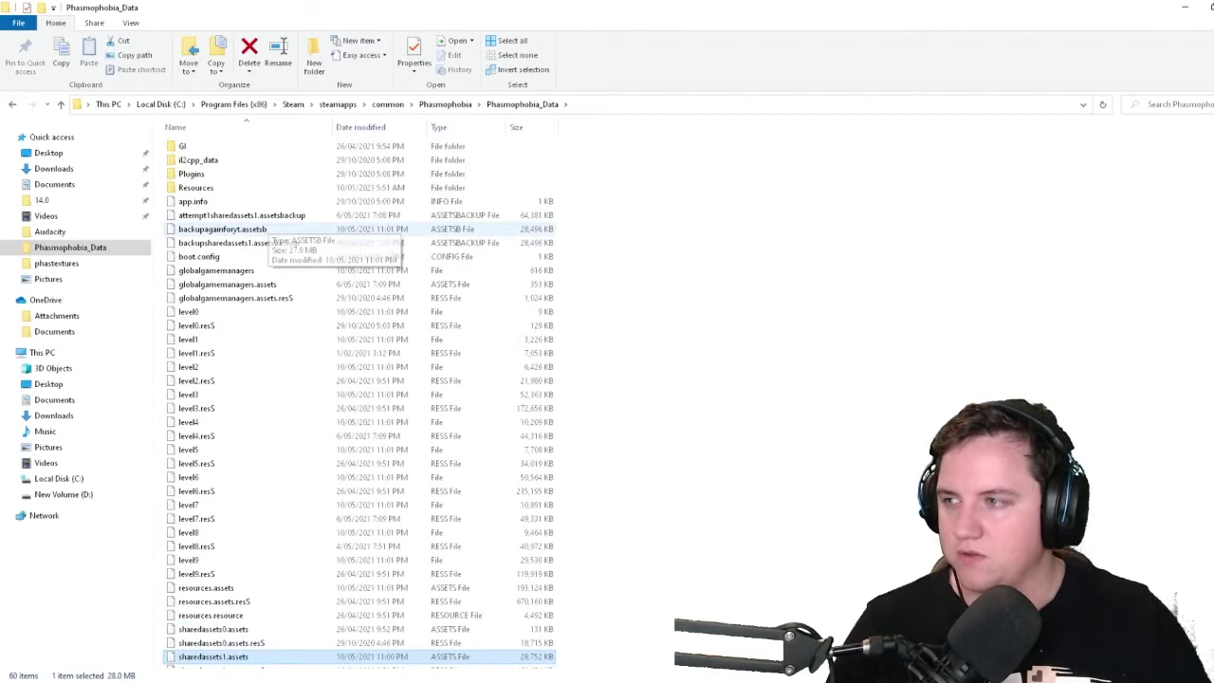
pyautogui.click(268, 216)
pyautogui.keyDown('shift'); pyautogui.click(239, 243); pyautogui.keyUp('shift')
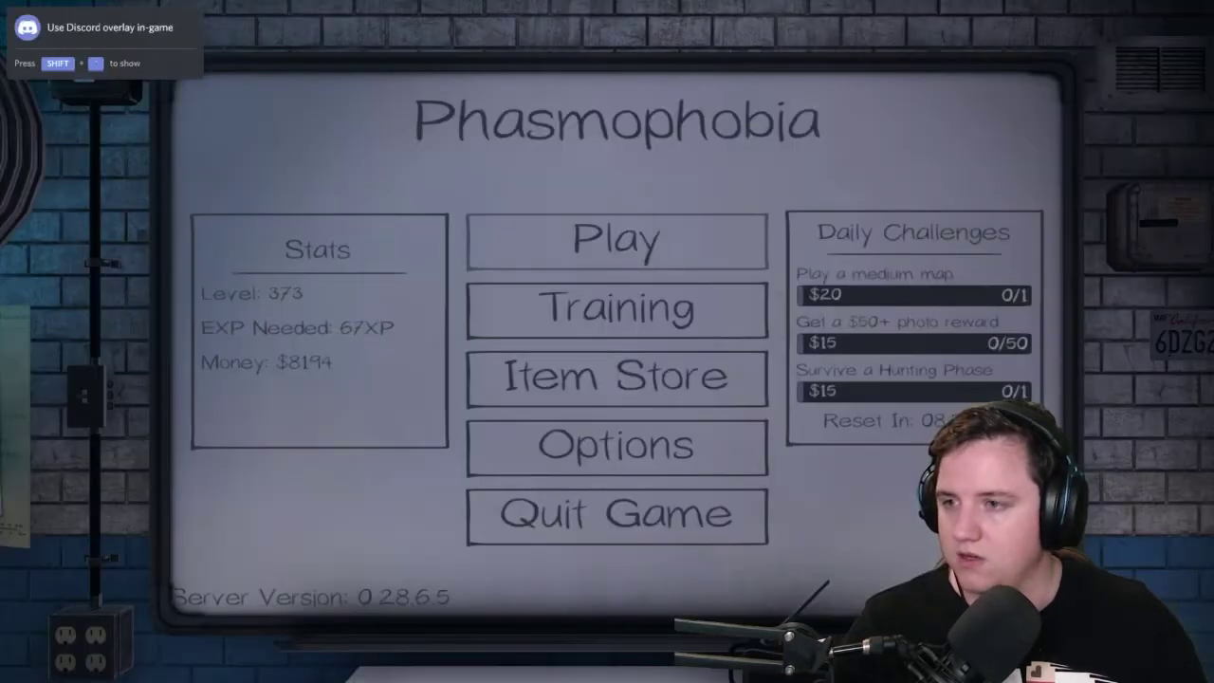
# In Phasmophobia, create a private server lobby and check the player's icon on the lobby board
pyautogui.click(617, 241)
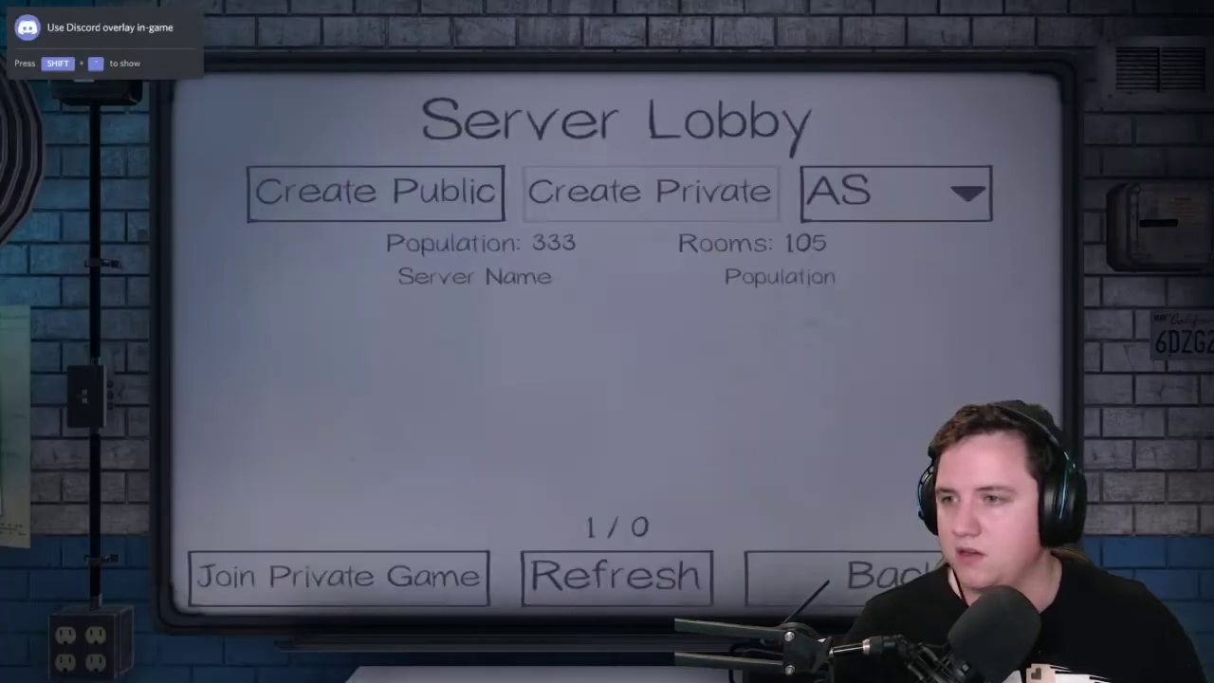
pyautogui.click(651, 192)
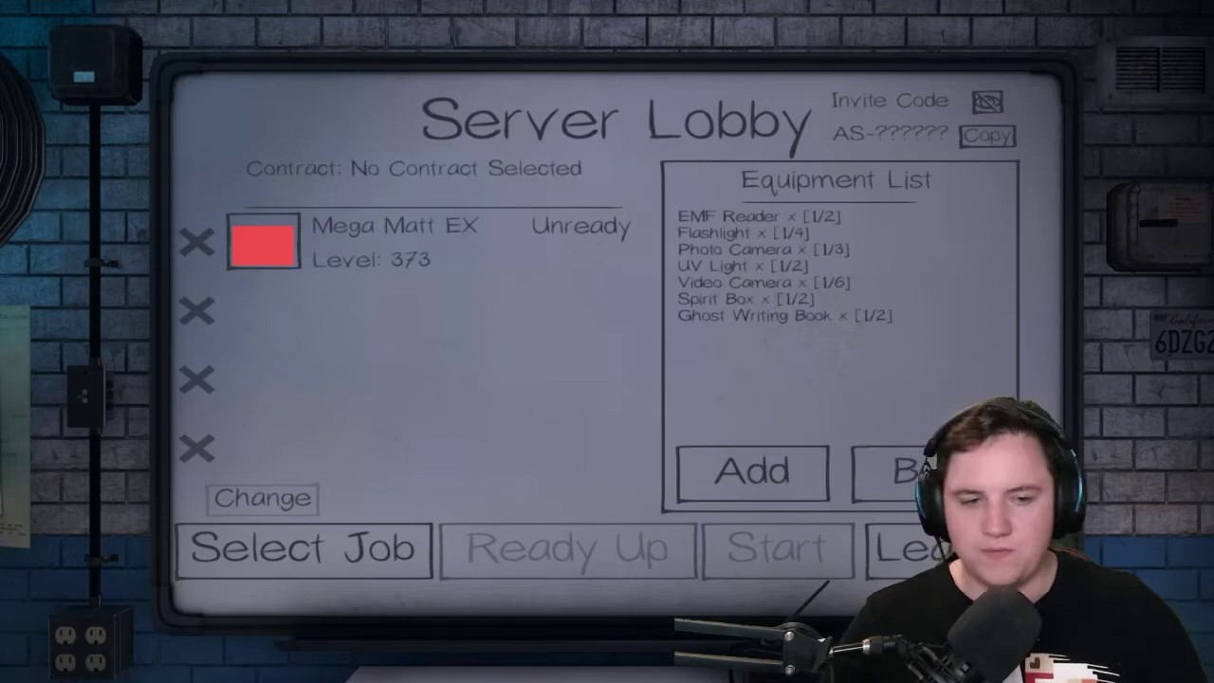
pyautogui.press('Escape')
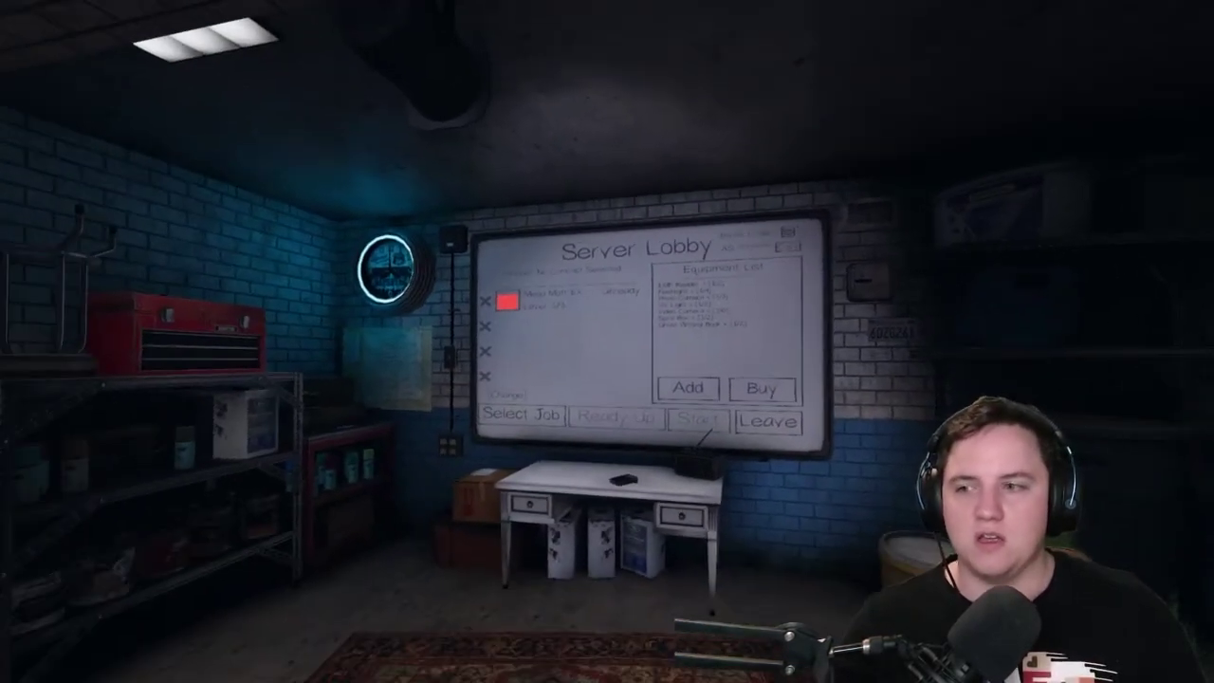
pyautogui.click(607, 341)
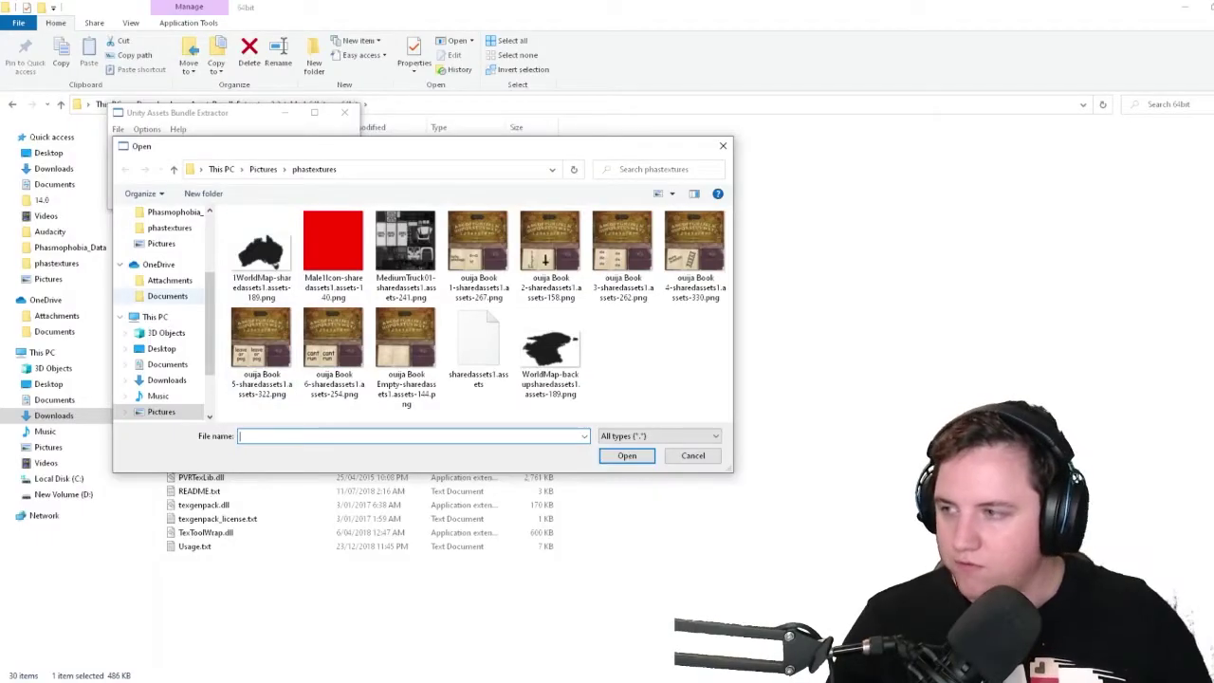
# In Unity Assets Bundle Extractor, open sharedassets1.assets from Phasmophobia_Data with the U2019.2.0f1 type database
pyautogui.click(175, 212)
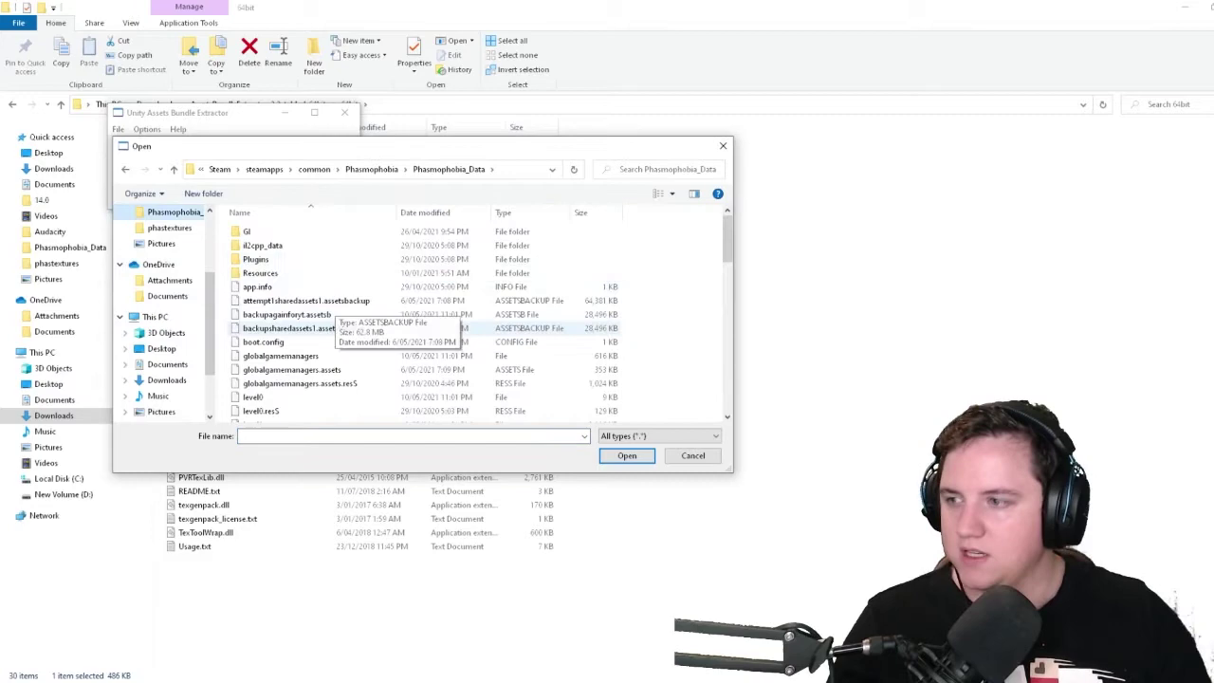
pyautogui.scroll(-10, 380, 332)
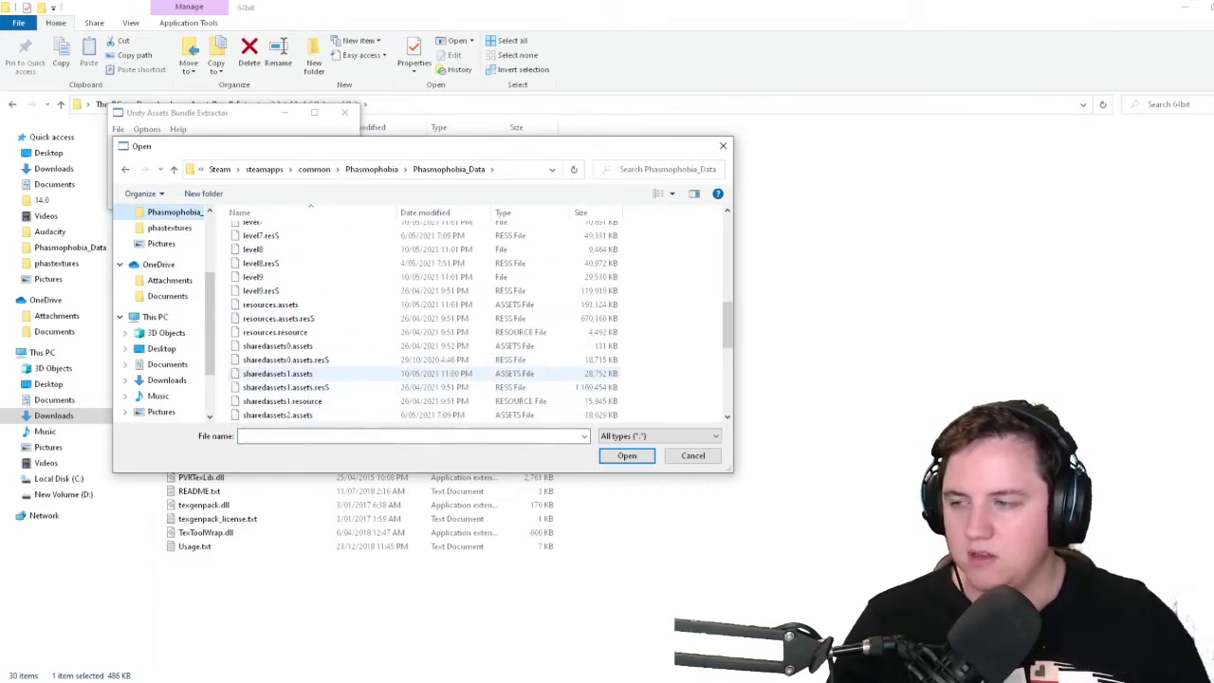
pyautogui.doubleClick(285, 374)
pyautogui.scroll(-5, 175, 256)
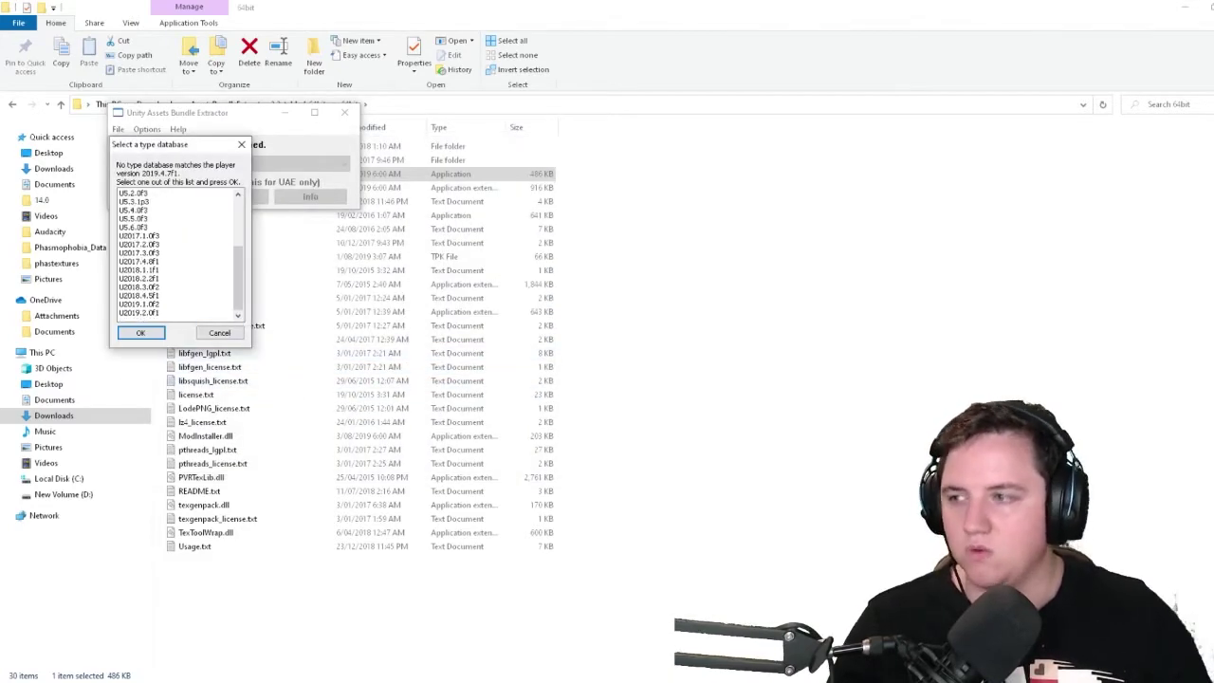
pyautogui.click(142, 313)
pyautogui.press('Return')
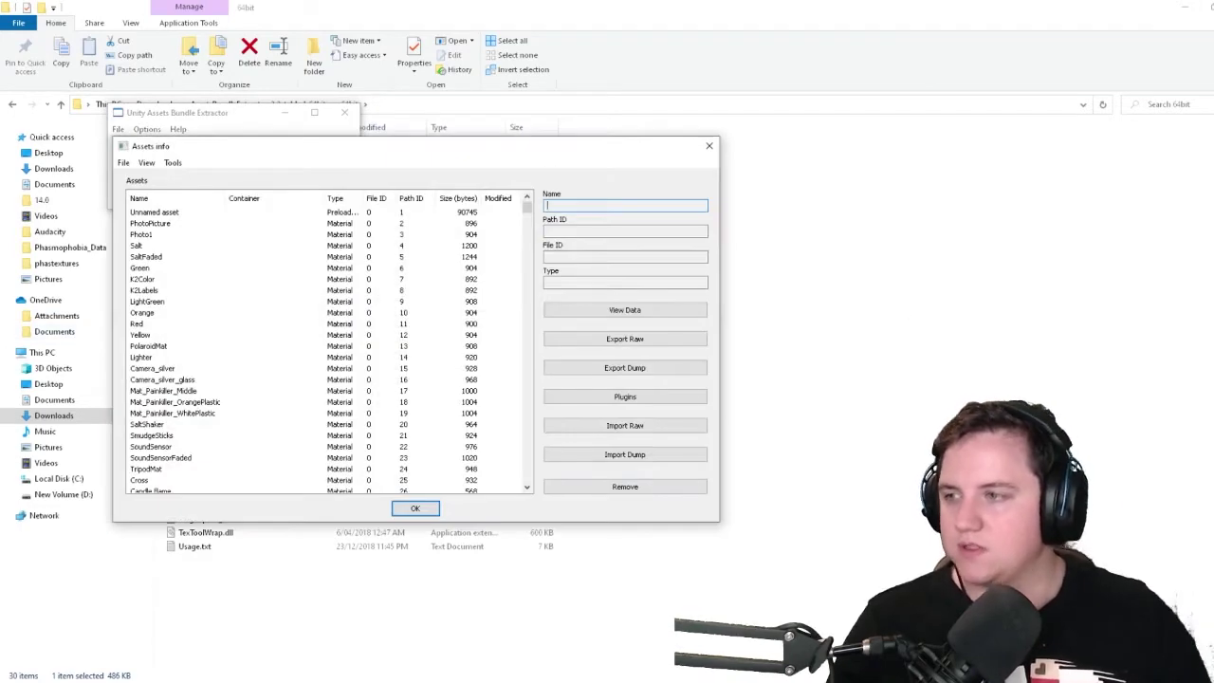
# Sort the assets list by type, widen the Type column and locate the start of the Texture2D entries
pyautogui.click(337, 198)
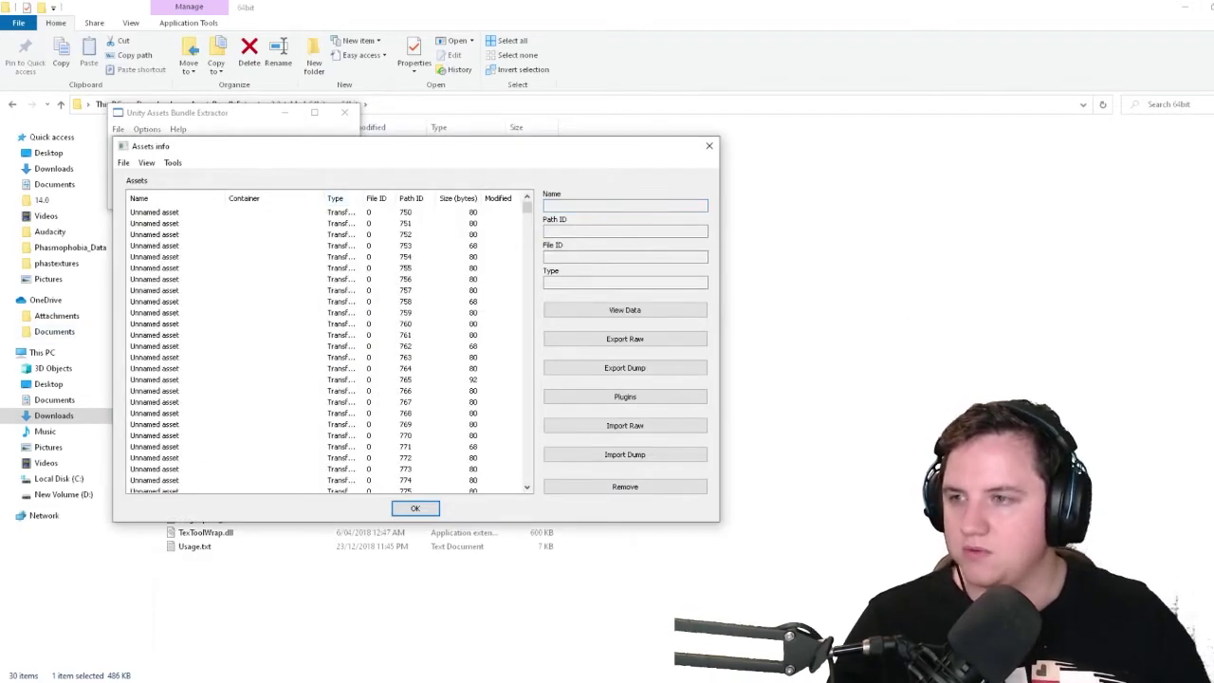
pyautogui.moveTo(363, 198); pyautogui.dragTo(435, 198)
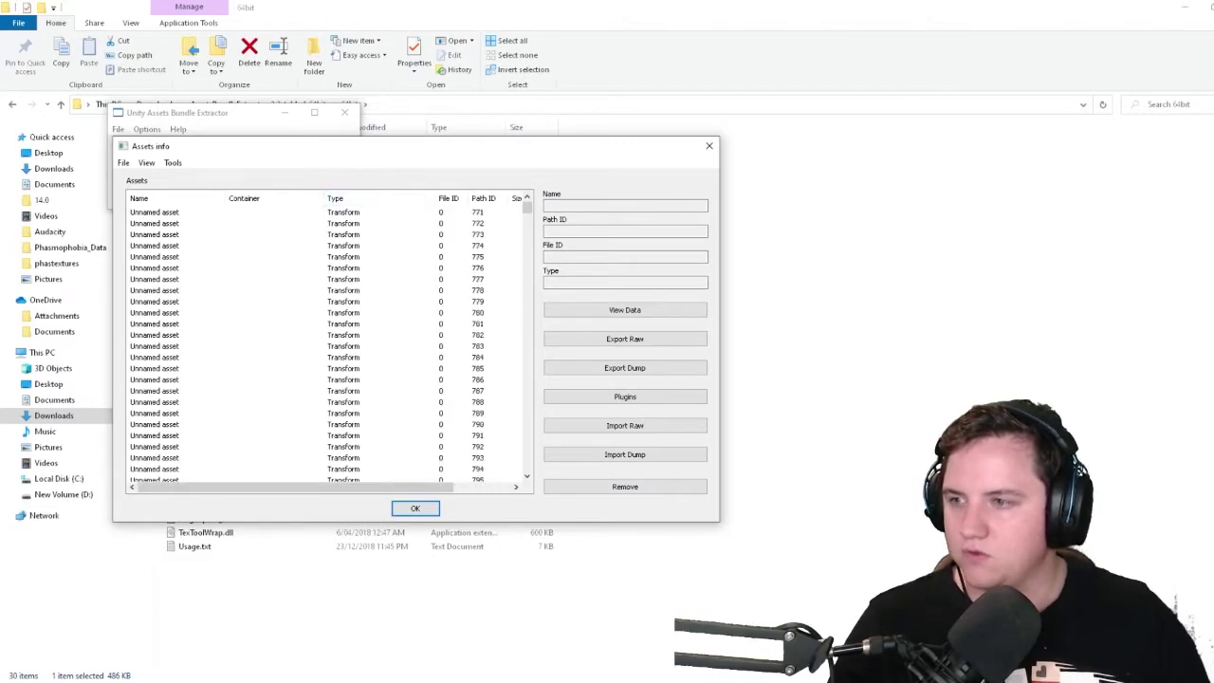
pyautogui.moveTo(527, 207); pyautogui.dragTo(528, 273)
pyautogui.scroll(3, 329, 342)
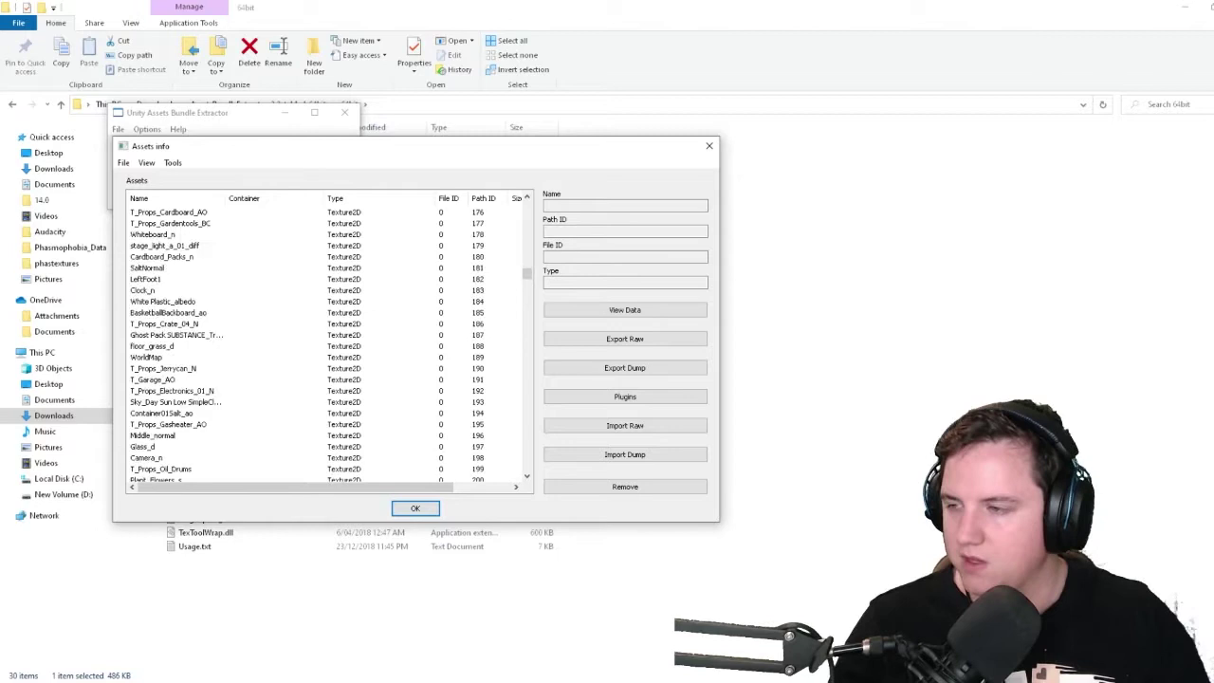
pyautogui.scroll(15, 327, 342)
pyautogui.scroll(8, 327, 342)
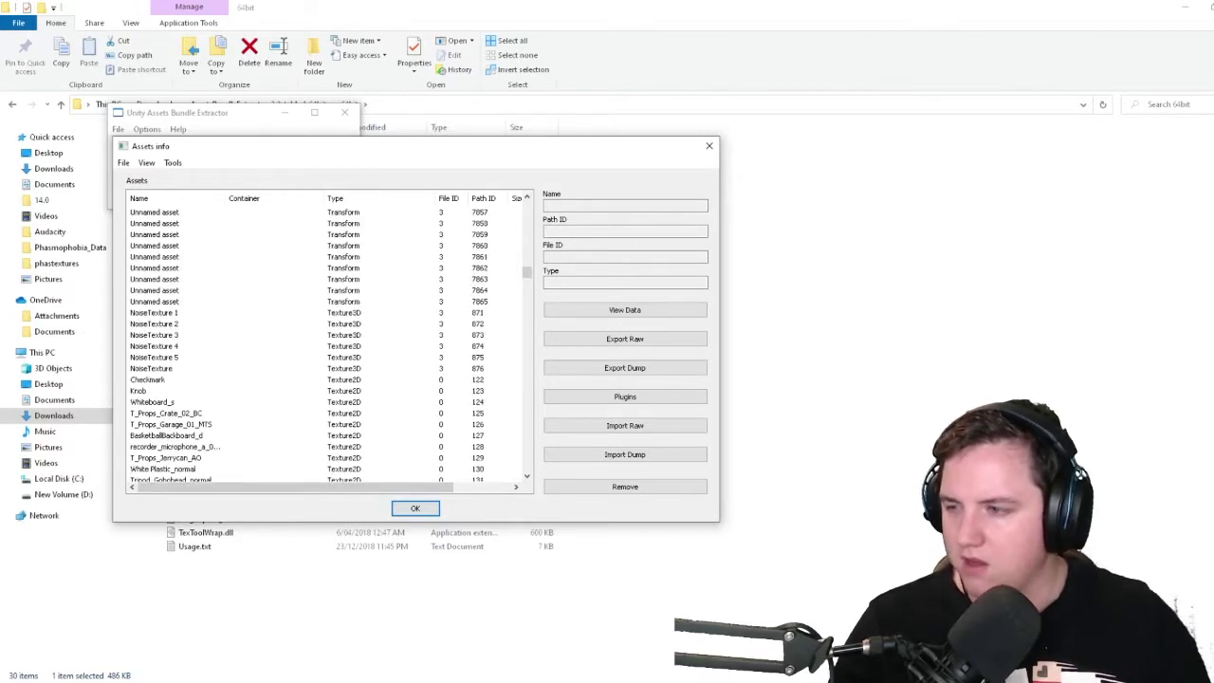
# Select every Texture2D asset in the list, from Checkmark through Headphones Icon
pyautogui.click(148, 380)
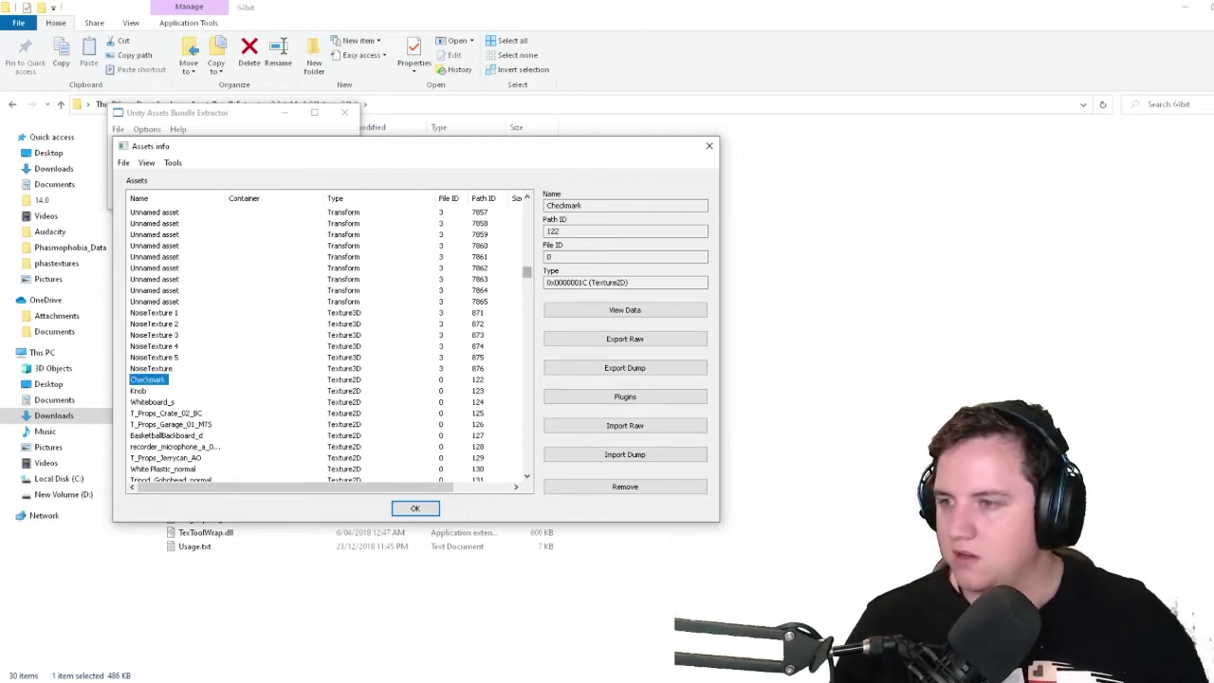
pyautogui.scroll(-20, 328, 342)
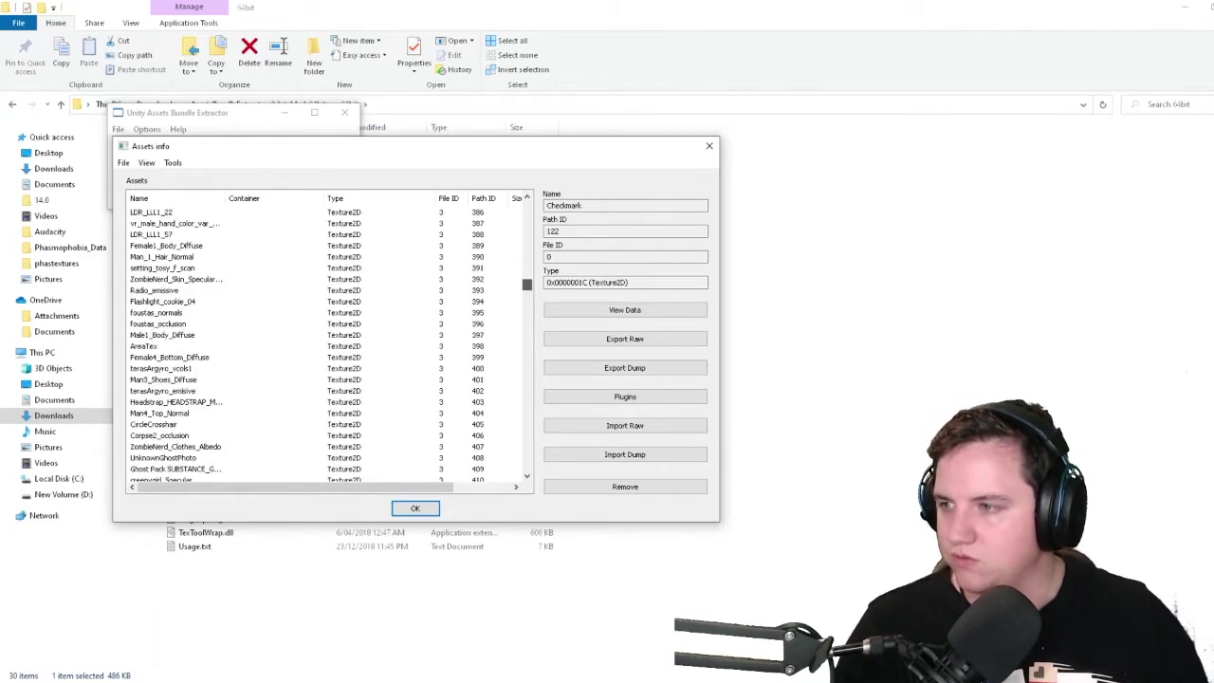
pyautogui.moveTo(526, 284); pyautogui.dragTo(526, 286)
pyautogui.keyDown('shift'); pyautogui.click(158, 368); pyautogui.keyUp('shift')
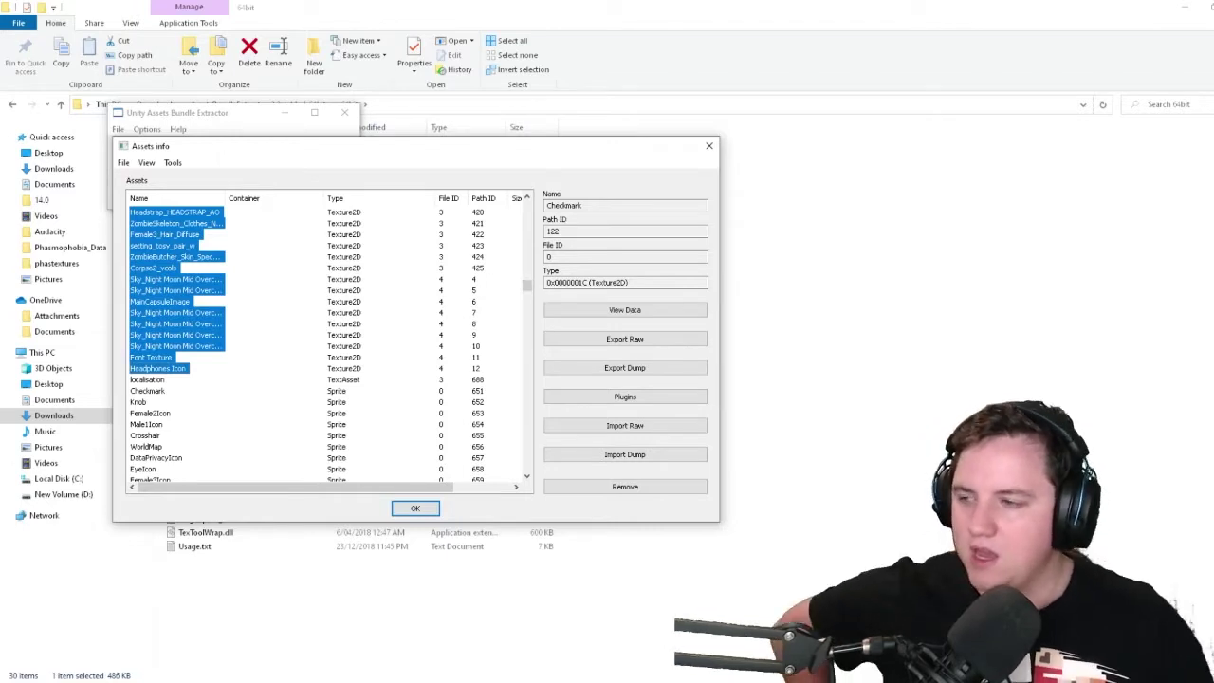
# Widen the Name column and look through the full names of the selected Texture2D assets
pyautogui.moveTo(226, 199); pyautogui.dragTo(350, 198)
pyautogui.scroll(1, 327, 342)
pyautogui.hotkey('ctrl', 'a')
pyautogui.scroll(10, 328, 341)
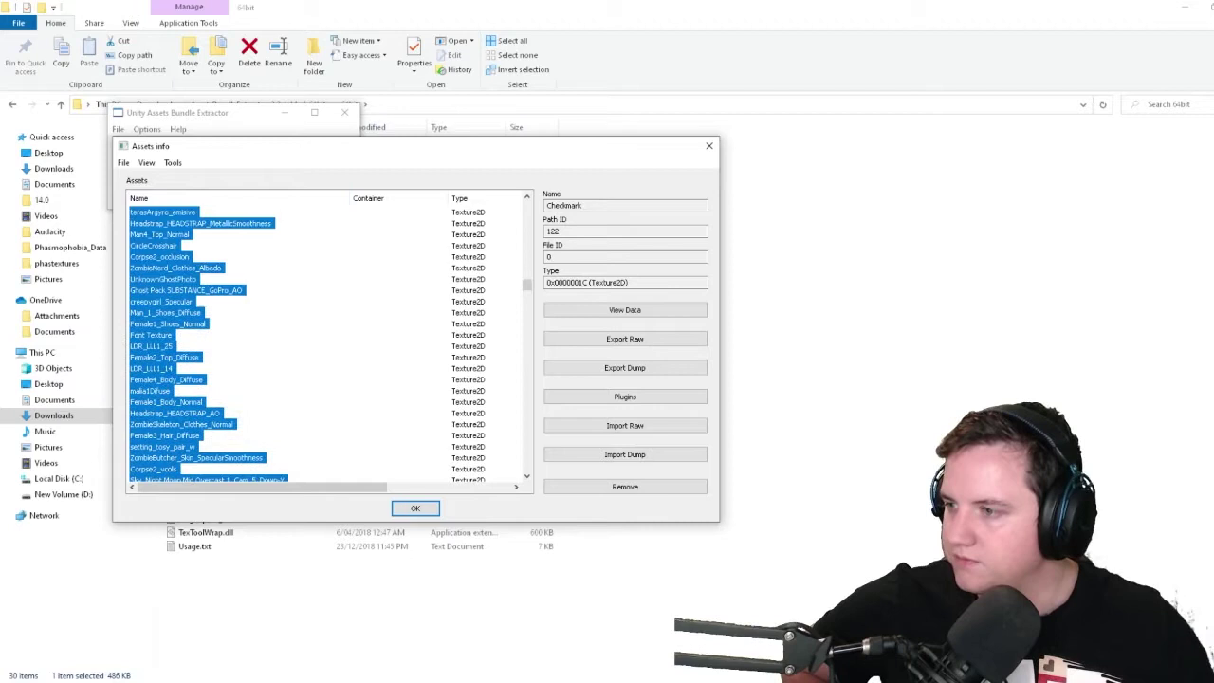
pyautogui.scroll(3, 327, 341)
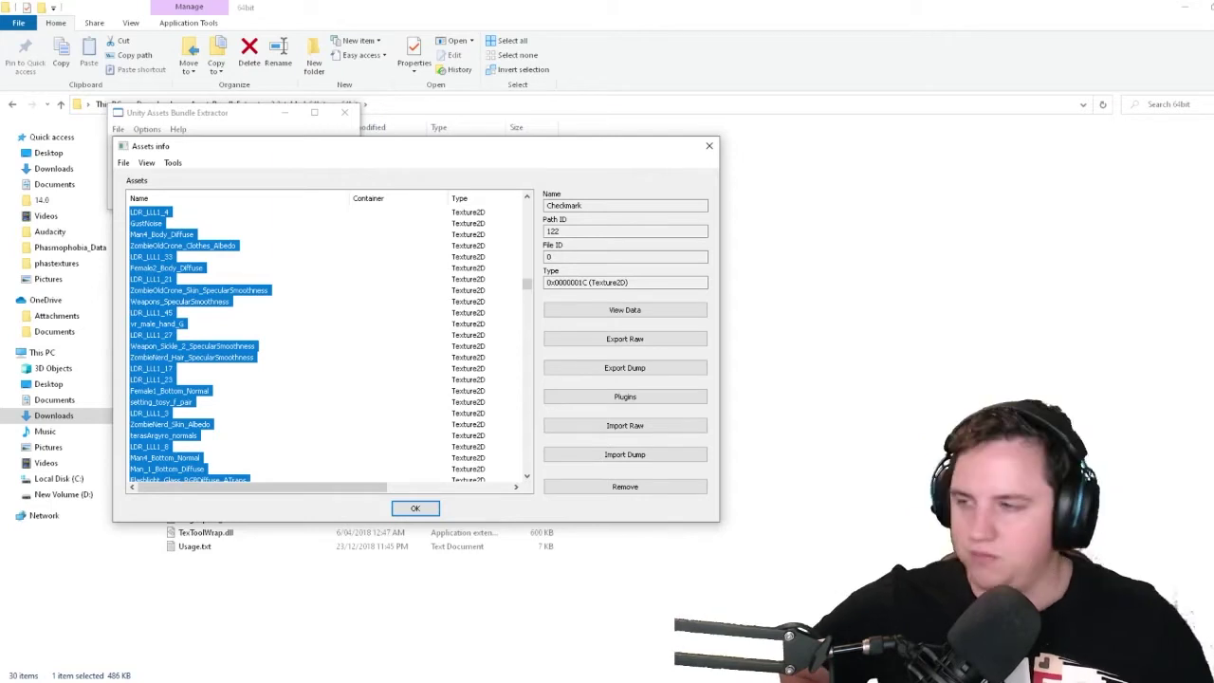
pyautogui.moveTo(528, 284); pyautogui.dragTo(527, 285)
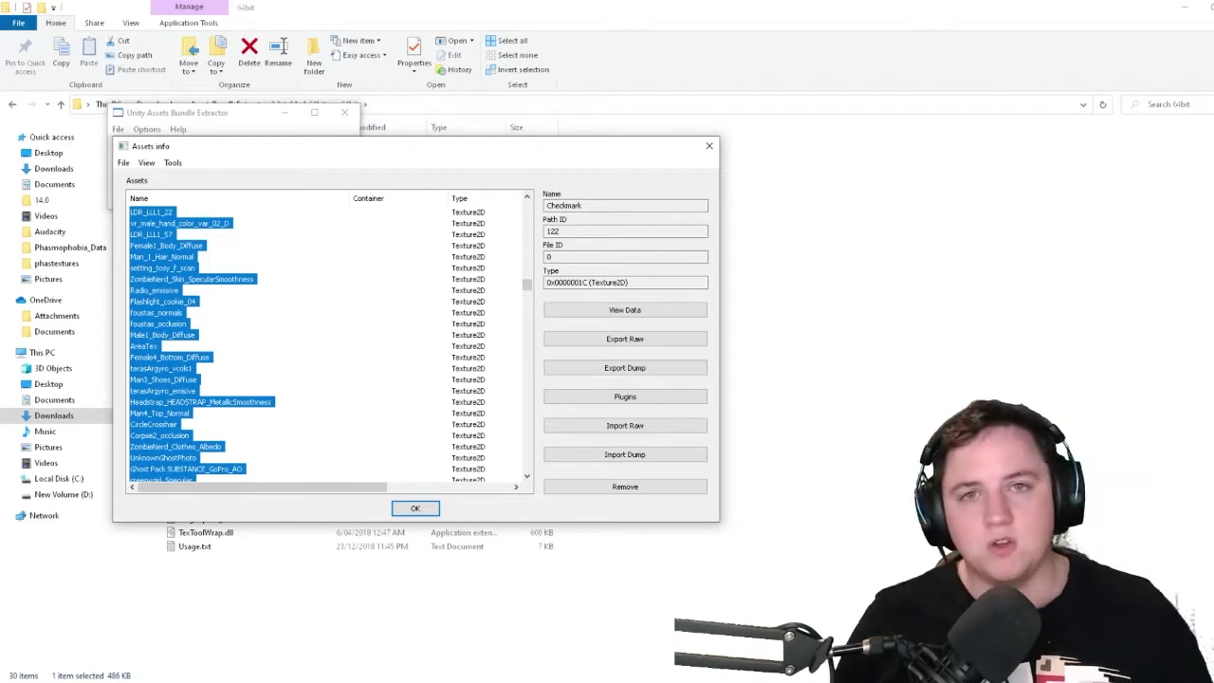
pyautogui.scroll(4, 327, 342)
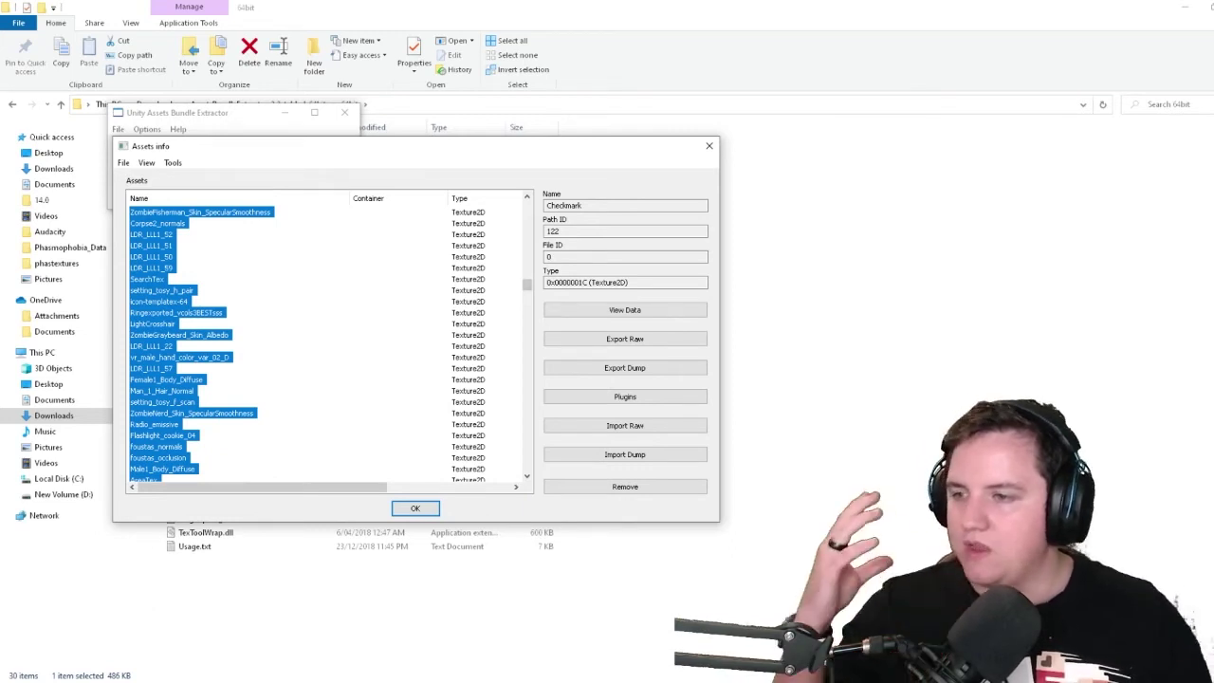
pyautogui.scroll(5, 327, 341)
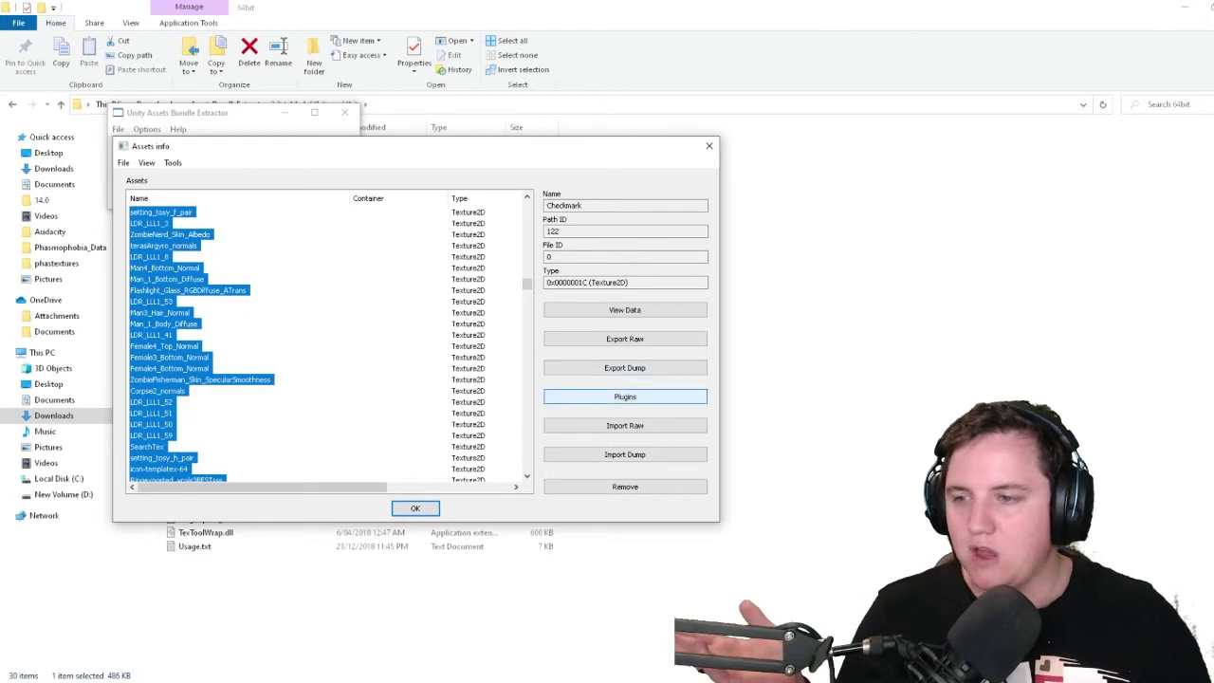
# Start a batch export of the selected textures with the Export to .png plugin, and cancel at the output folder selection
pyautogui.click(625, 396)
pyautogui.click(147, 217)
pyautogui.click(147, 209)
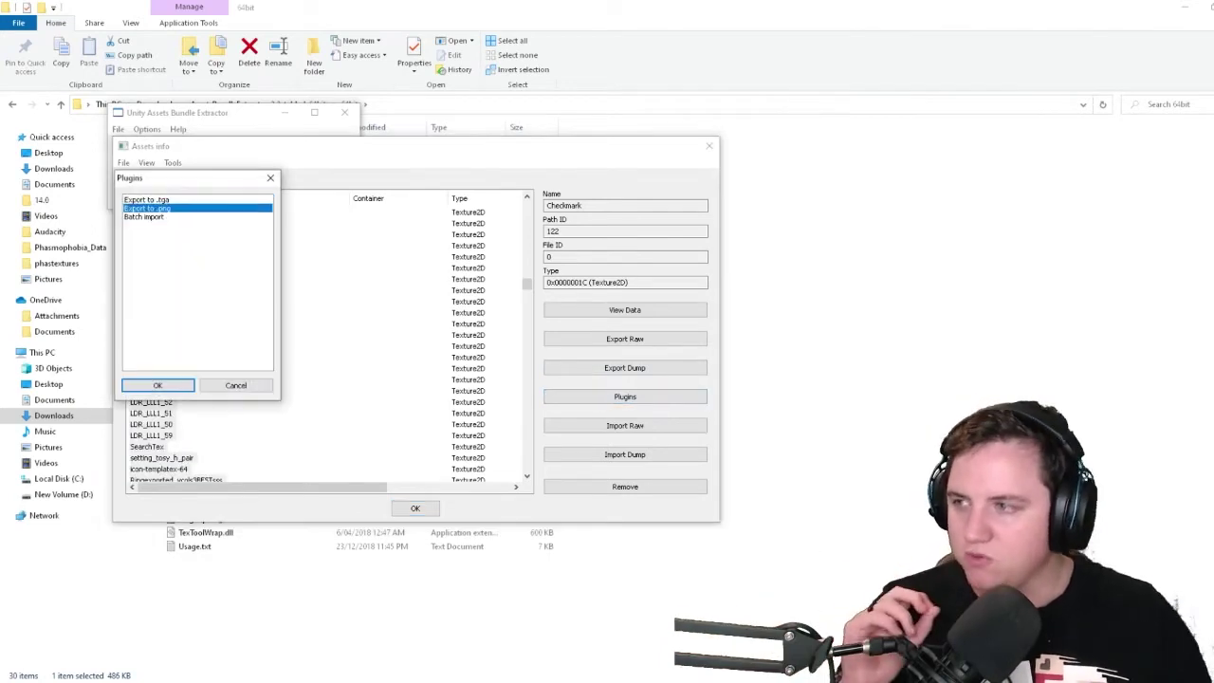
pyautogui.click(157, 385)
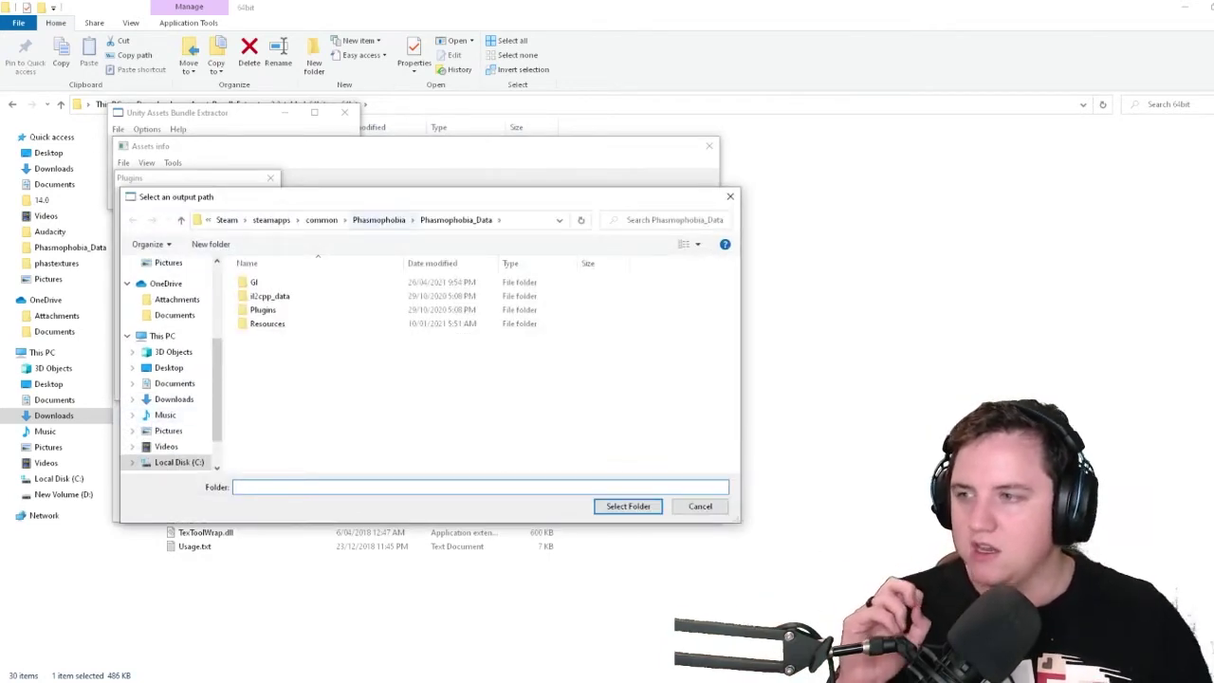
pyautogui.click(730, 196)
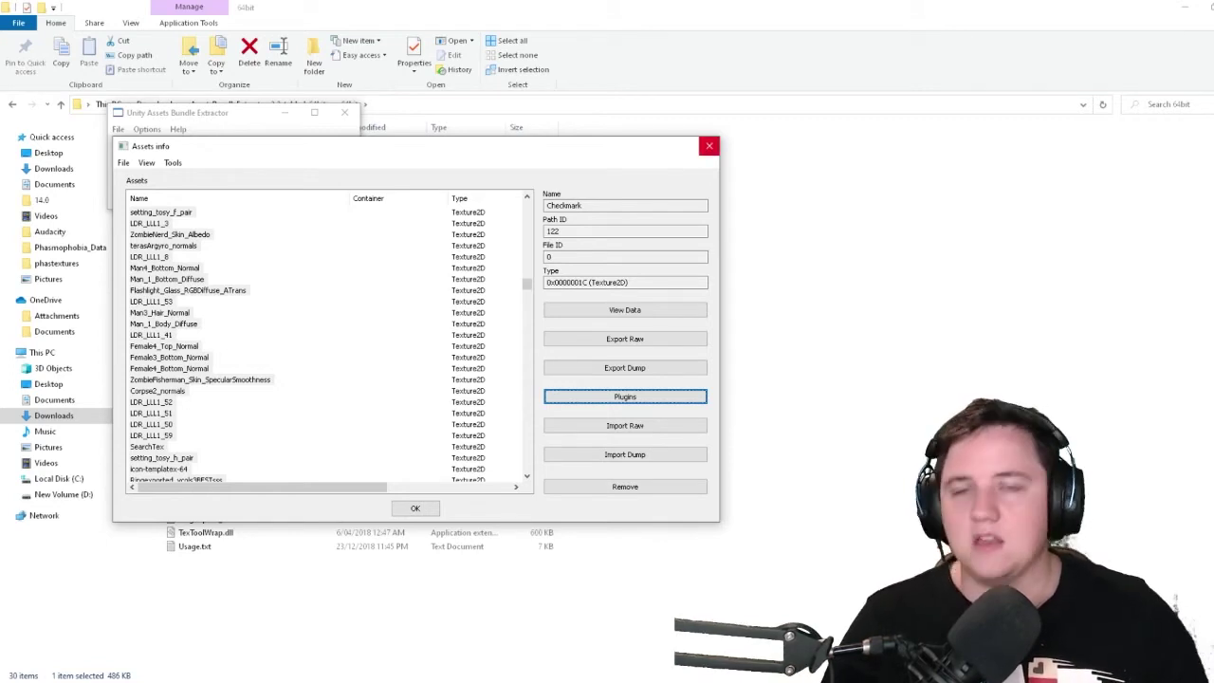
# Switch to Firefox and, in a new tab, open the streamer's Twitch channel and its "Starting an Oni fans" broadcast
pyautogui.click(697, 680)
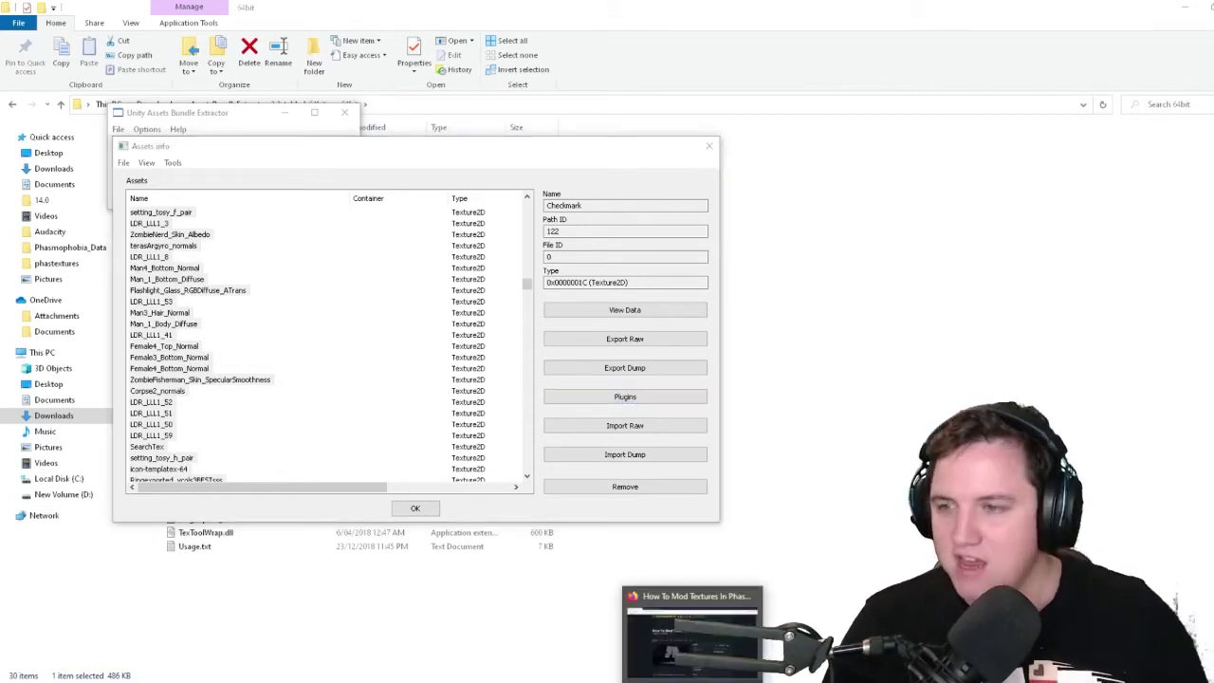
pyautogui.click(305, 11)
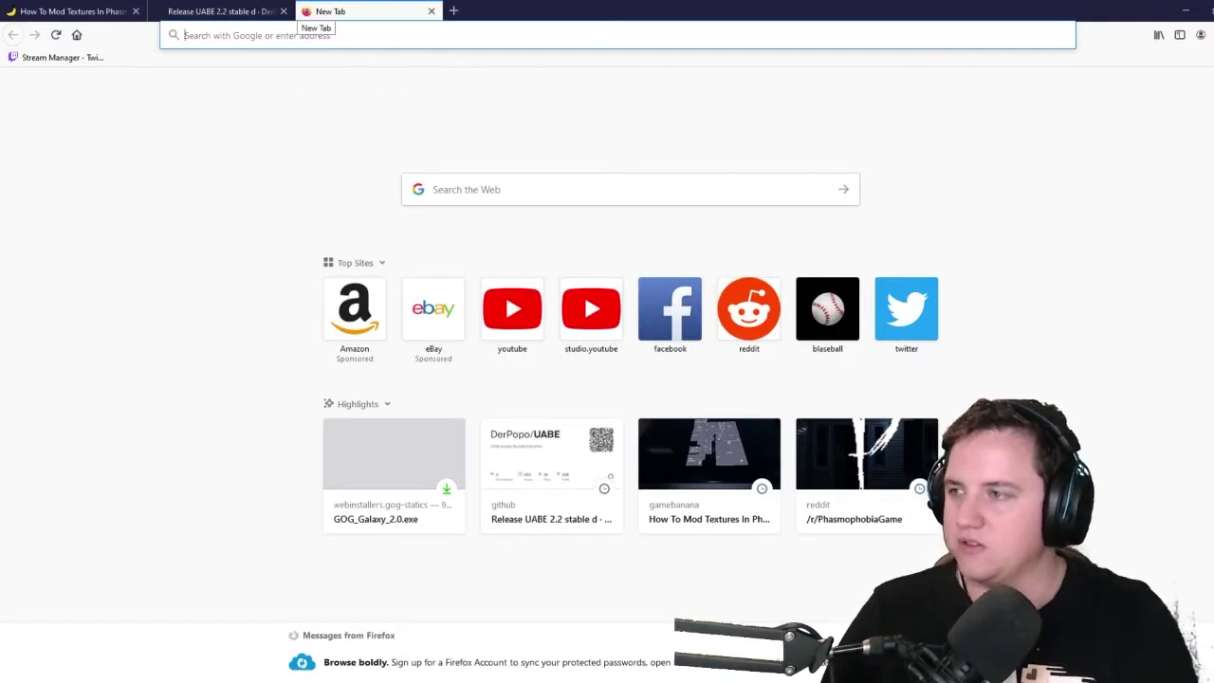
pyautogui.write('twitter.com/')
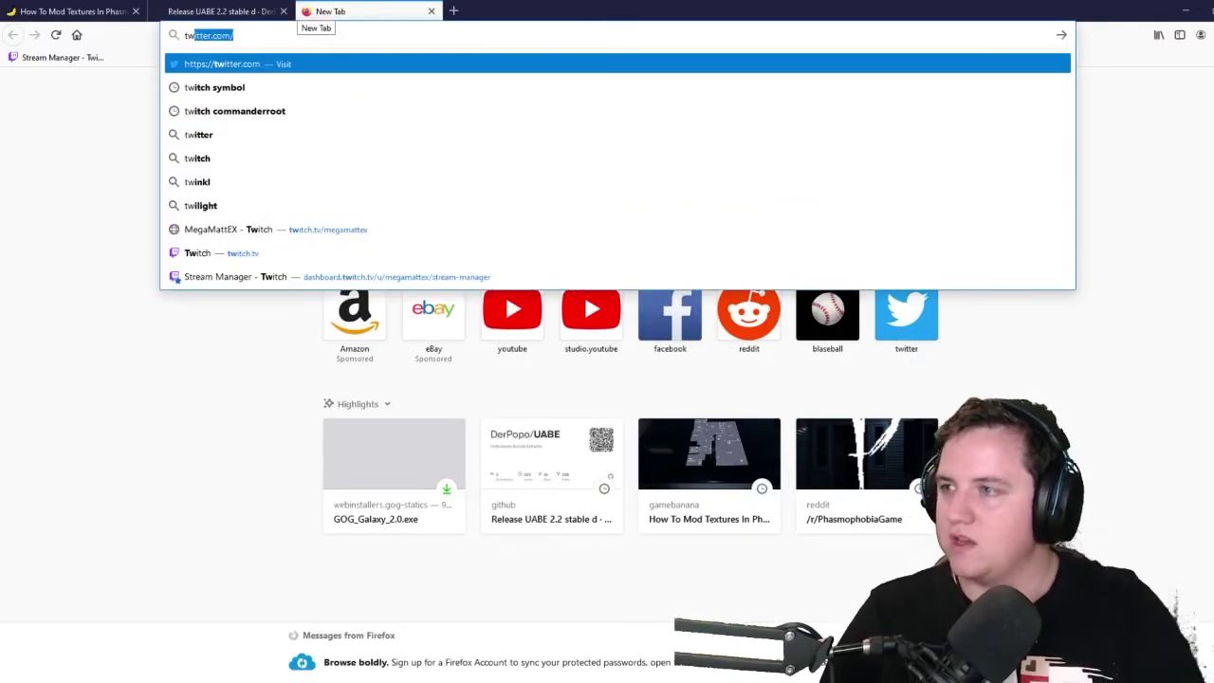
pyautogui.press('Down')
pyautogui.press('Down')
pyautogui.press('Down')
pyautogui.press('Down')
pyautogui.press('Down')
pyautogui.press('Down')
pyautogui.press('Down')
pyautogui.press('Return')
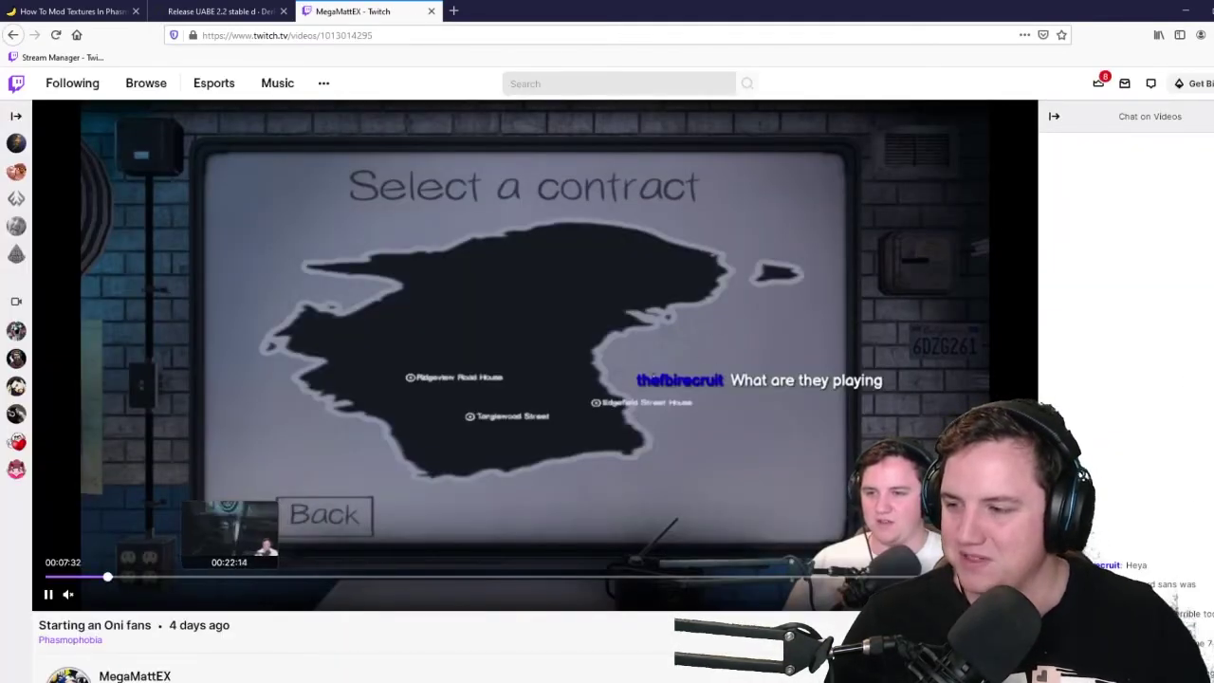
# Skip ahead in the broadcast to view the modded book texture in-game, and look over the recent broadcasts below it
pyautogui.click(364, 575)
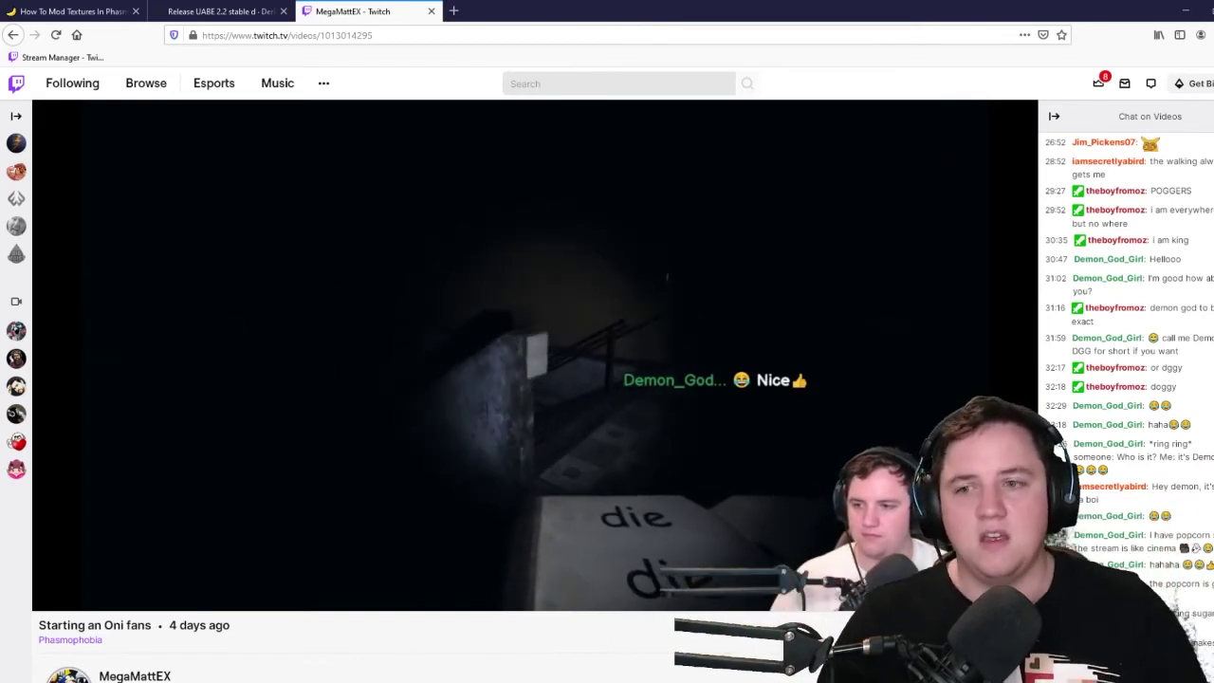
pyautogui.scroll(-3, 531, 379)
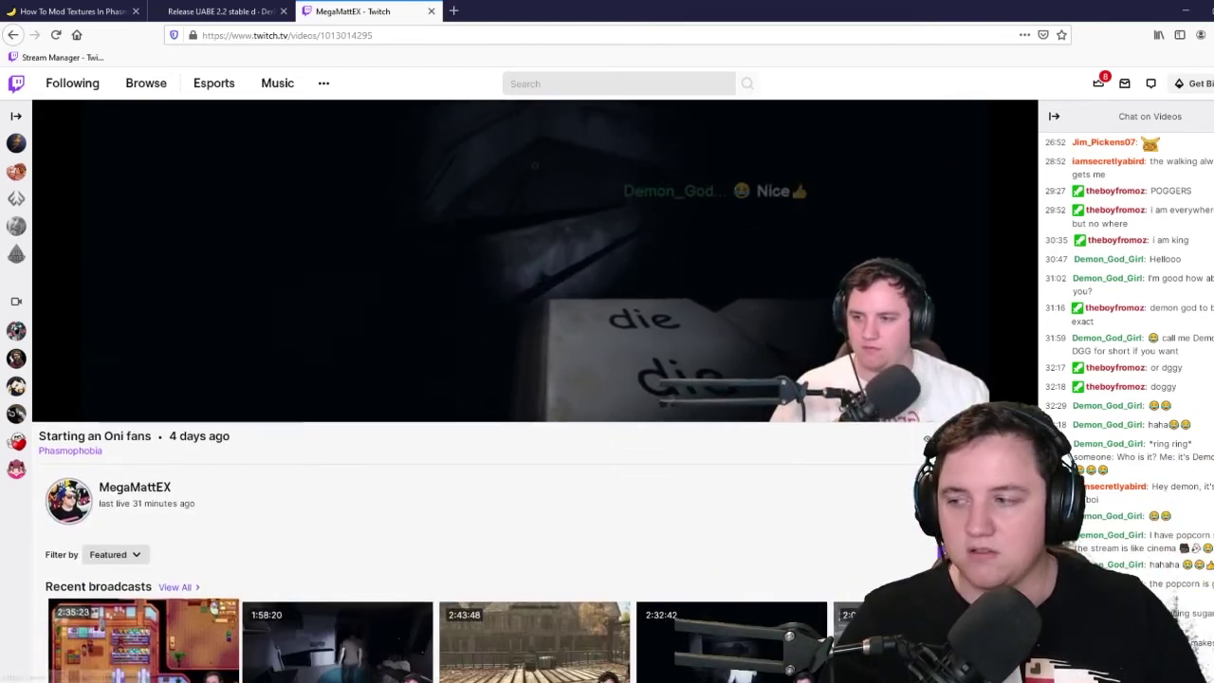
pyautogui.scroll(-3, 143, 465)
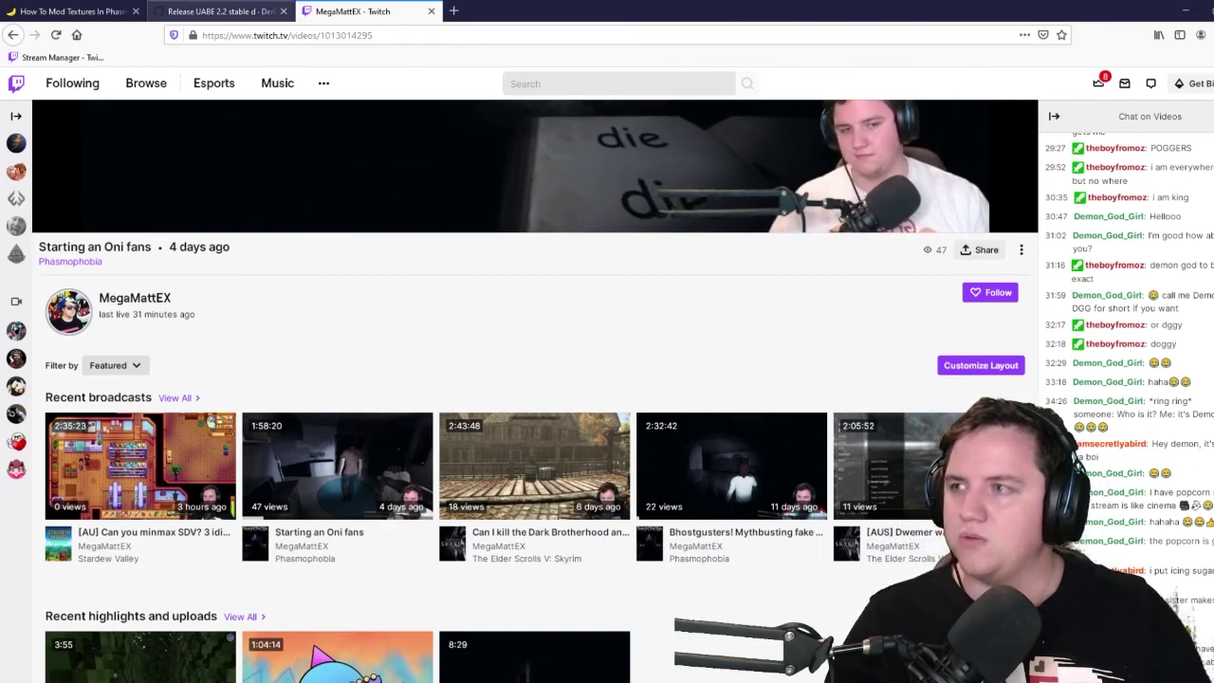
# Look at the GameBanana tutorial "How To Mod Textures In Phasmophobia" and return to the Twitch broadcast
pyautogui.click(220, 11)
pyautogui.hotkey('ctrl', 'shift', 'Tab')
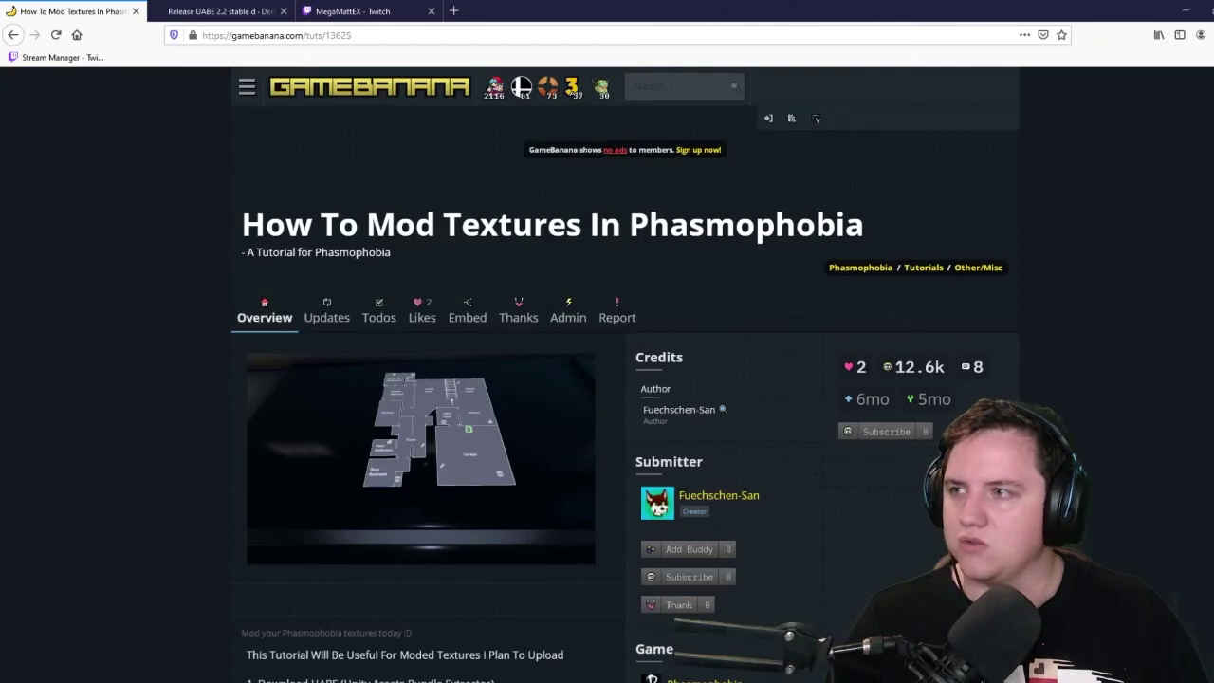
pyautogui.hotkey('ctrl', 'Tab')
pyautogui.hotkey('ctrl', 'Tab')
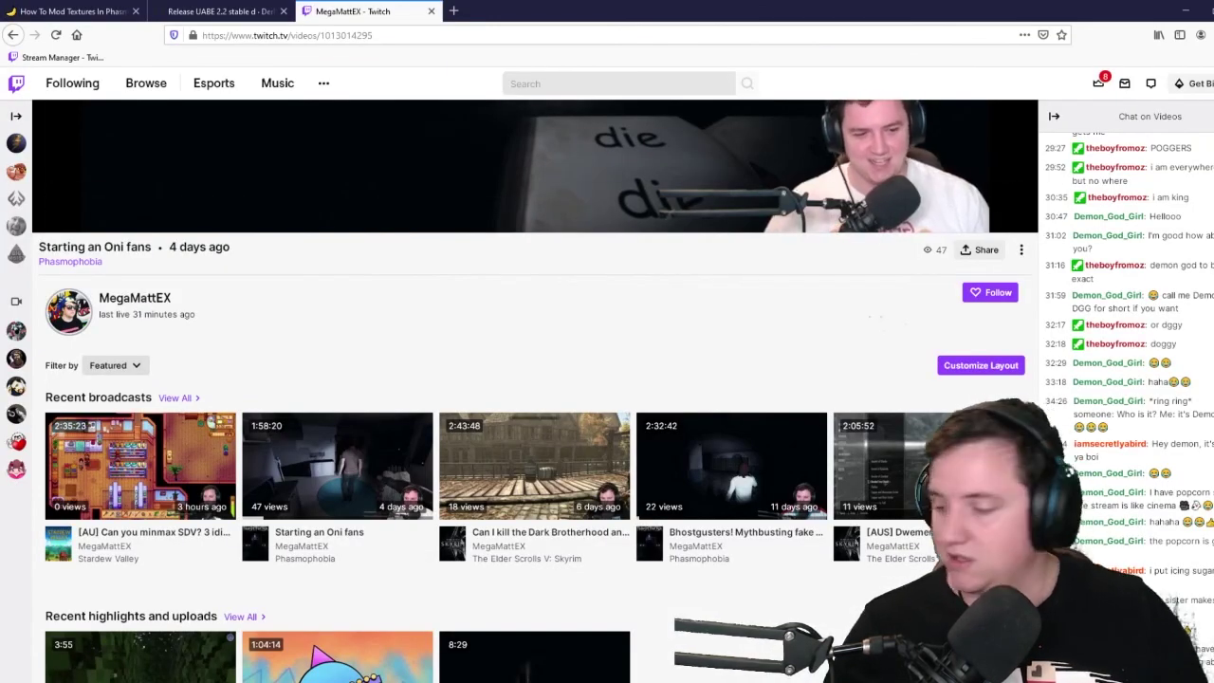